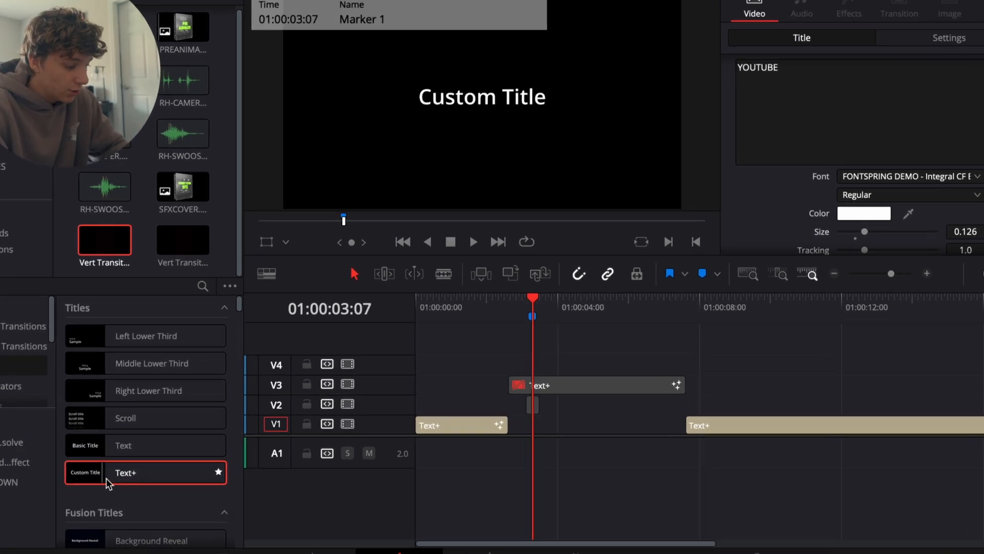
Step: Place a Text+ title on track V4 above the existing title and set its font to FONTSPRING DEMO - Integral CF Bold
{"action": "left_click_drag", "start_coordinate": [77, 476], "coordinate": [536, 360]}
{"action": "left_click", "coordinate": [544, 345]}
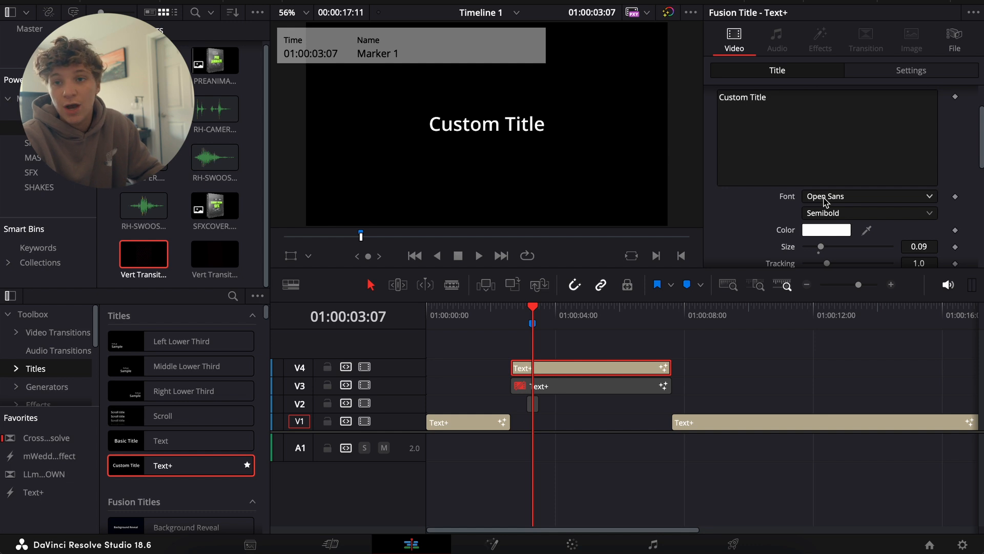
{"action": "left_click", "coordinate": [824, 200]}
{"action": "scroll", "coordinate": [827, 216], "scroll_direction": "up", "scroll_amount": 10}
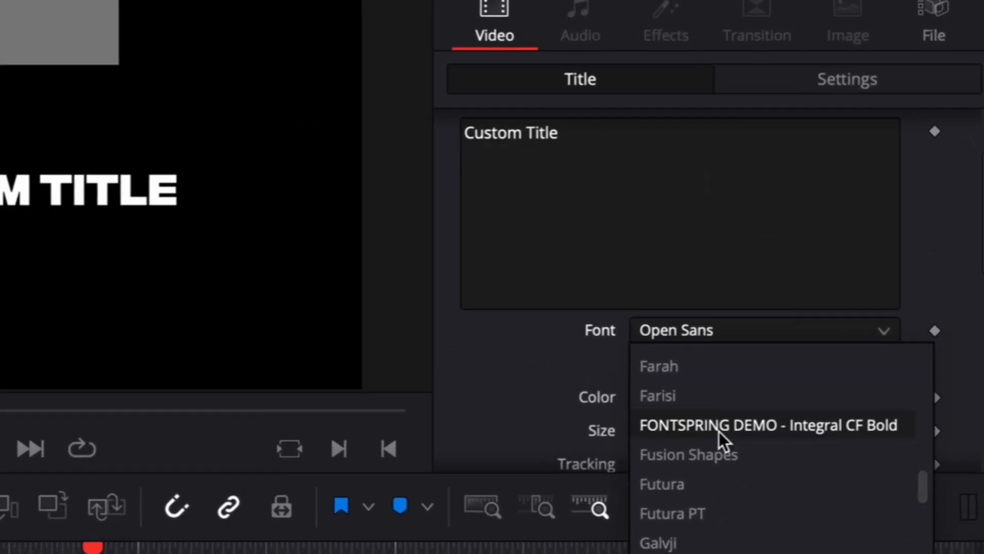
{"action": "left_click", "coordinate": [845, 243]}
Step: Open the title's Fusion composition and add a Glow node after Template with glow size 20.5 and glow 0.669
{"action": "left_click", "coordinate": [492, 544]}
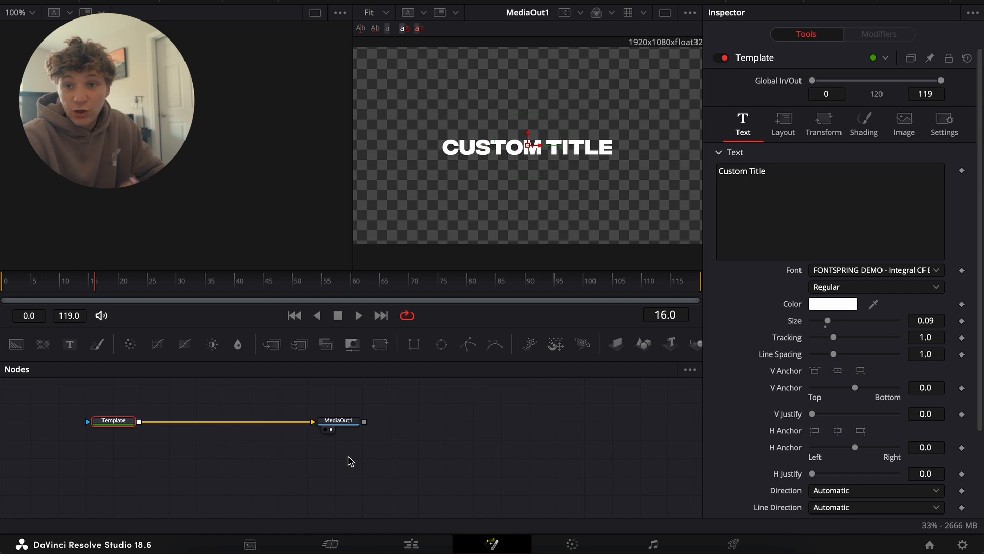
{"action": "key", "text": "shift+space"}
{"action": "type", "text": "glo"}
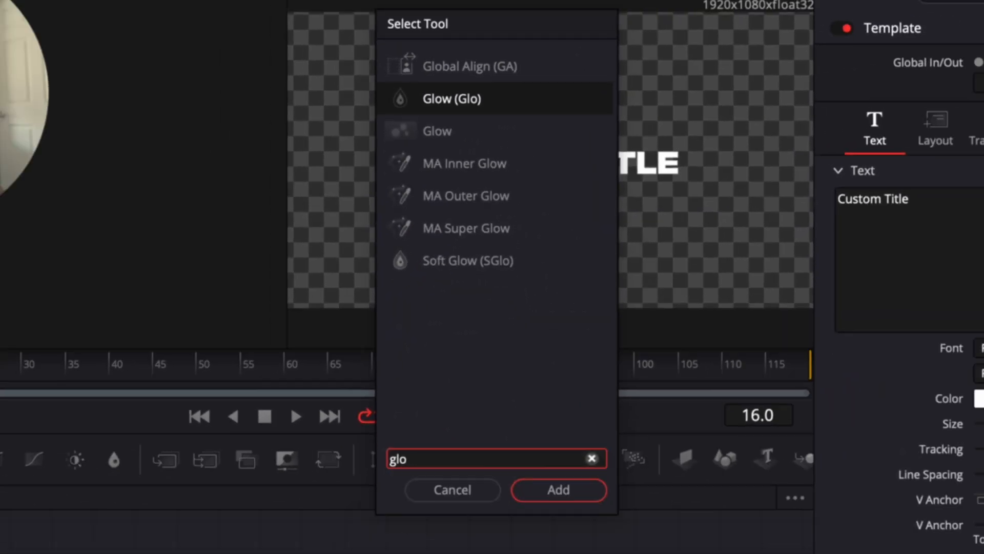
{"action": "key", "text": "Return"}
{"action": "left_click_drag", "start_coordinate": [824, 170], "coordinate": [828, 170]}
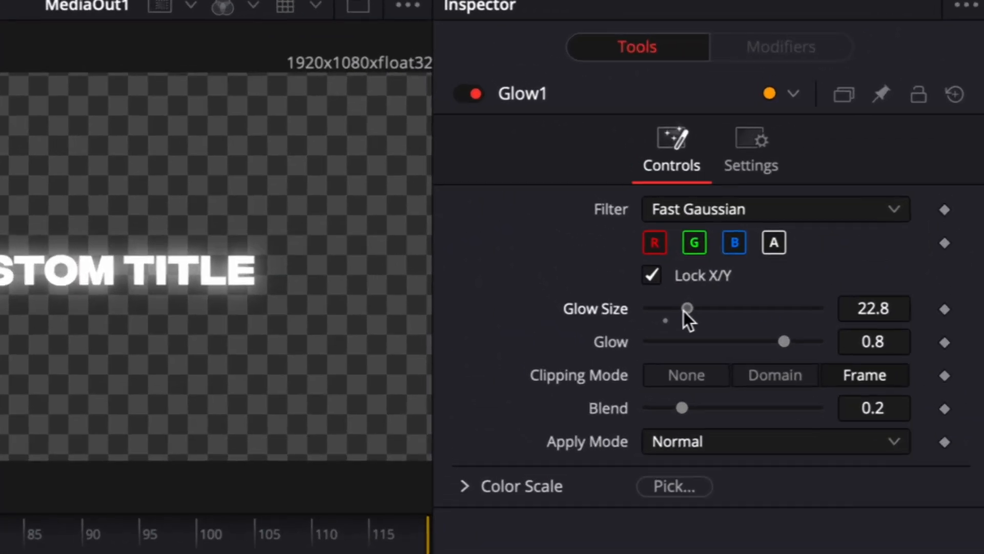
{"action": "left_click_drag", "start_coordinate": [684, 311], "coordinate": [681, 308]}
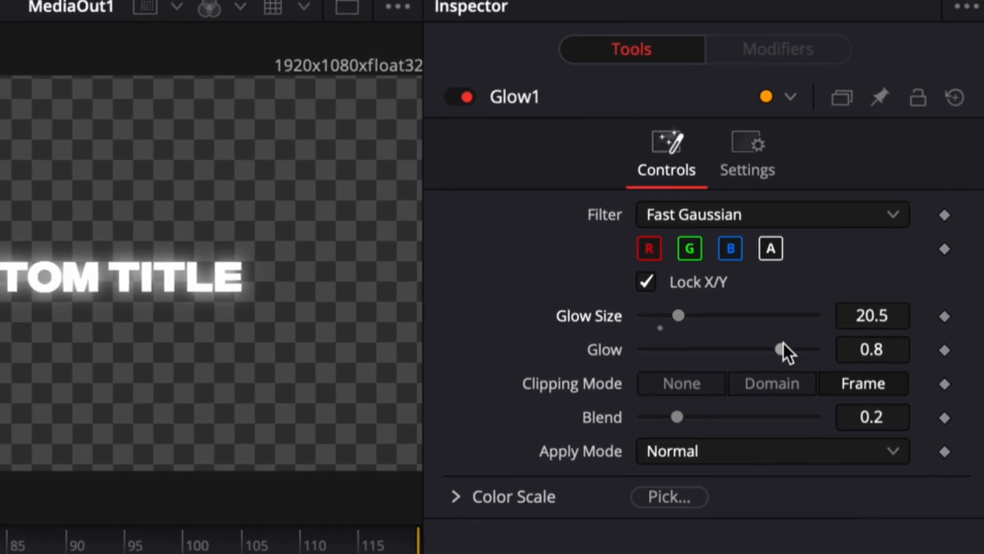
{"action": "left_click_drag", "start_coordinate": [780, 352], "coordinate": [757, 359]}
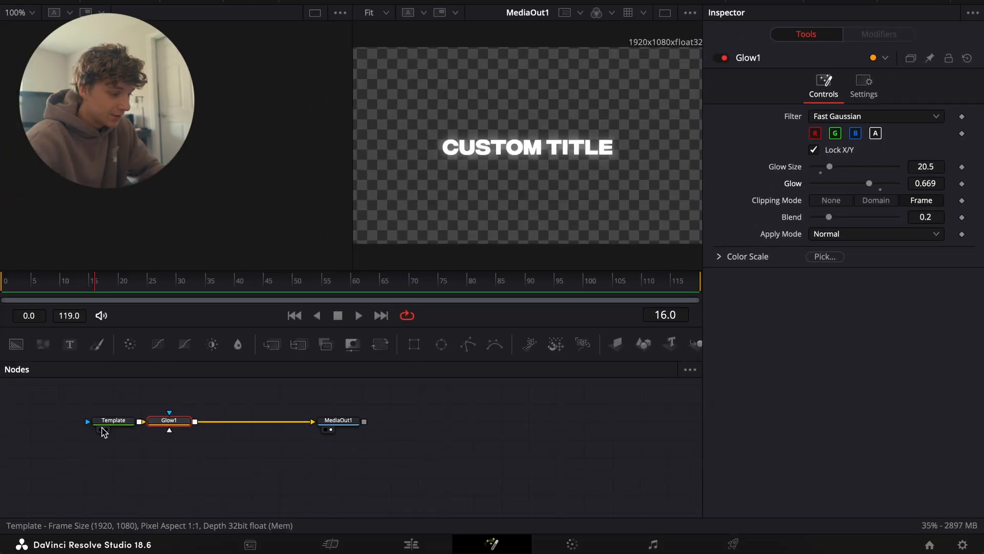
Step: Add a Drop Shadow node after the glow with shadow strength 0.921, drop distance 0.0189 and blur 0.315
{"action": "key", "text": "shift+space"}
{"action": "type", "text": "drop"}
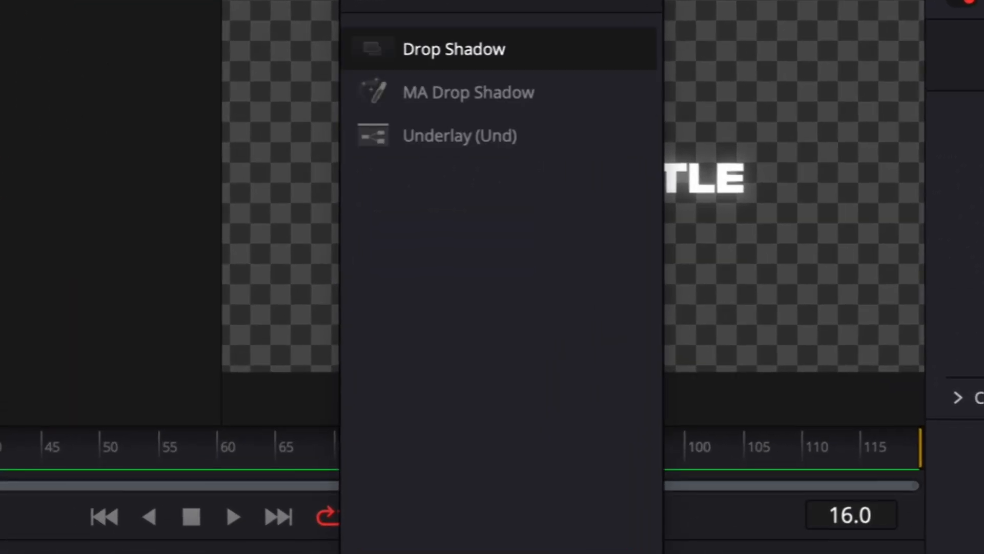
{"action": "key", "text": "Return"}
{"action": "left_click_drag", "start_coordinate": [841, 116], "coordinate": [801, 226]}
{"action": "left_click_drag", "start_coordinate": [738, 314], "coordinate": [697, 315]}
{"action": "left_click_drag", "start_coordinate": [687, 280], "coordinate": [664, 288]}
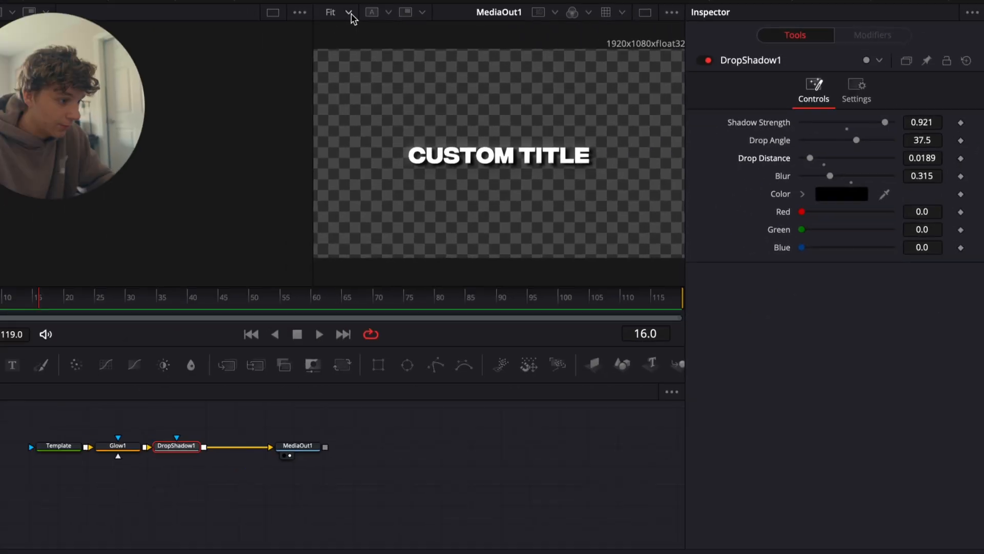
Step: Refine the drop shadow at 200% view, setting drop distance to 0.0157 and blur to 0.252 and raising the shadow strength
{"action": "left_click", "coordinate": [370, 13]}
{"action": "left_click", "coordinate": [382, 88]}
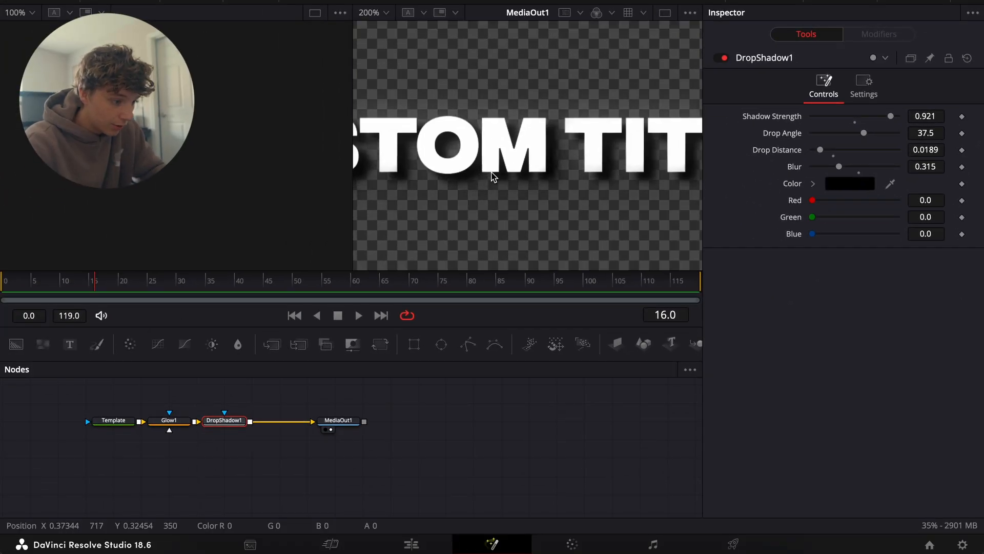
{"action": "left_click_drag", "start_coordinate": [820, 150], "coordinate": [818, 151]}
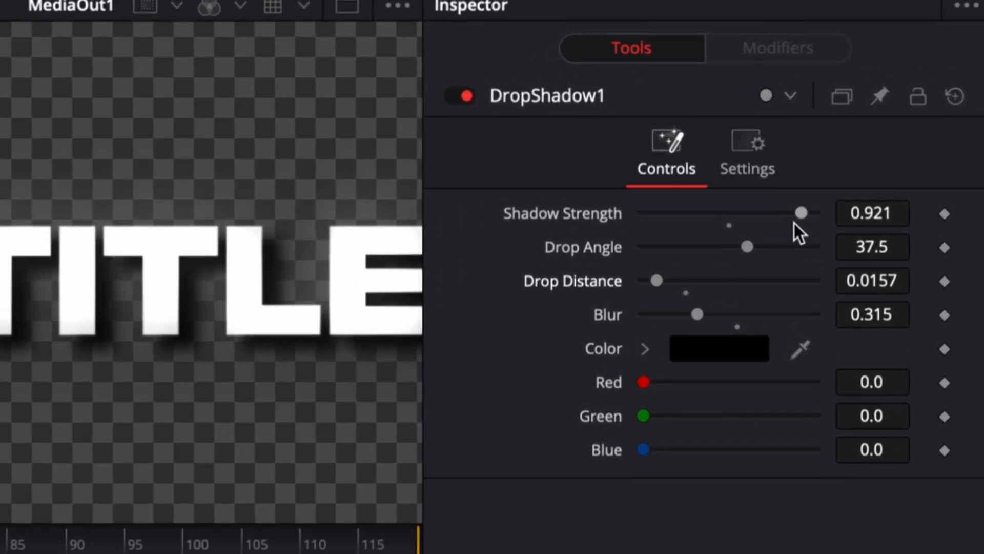
{"action": "left_click_drag", "start_coordinate": [698, 313], "coordinate": [688, 316]}
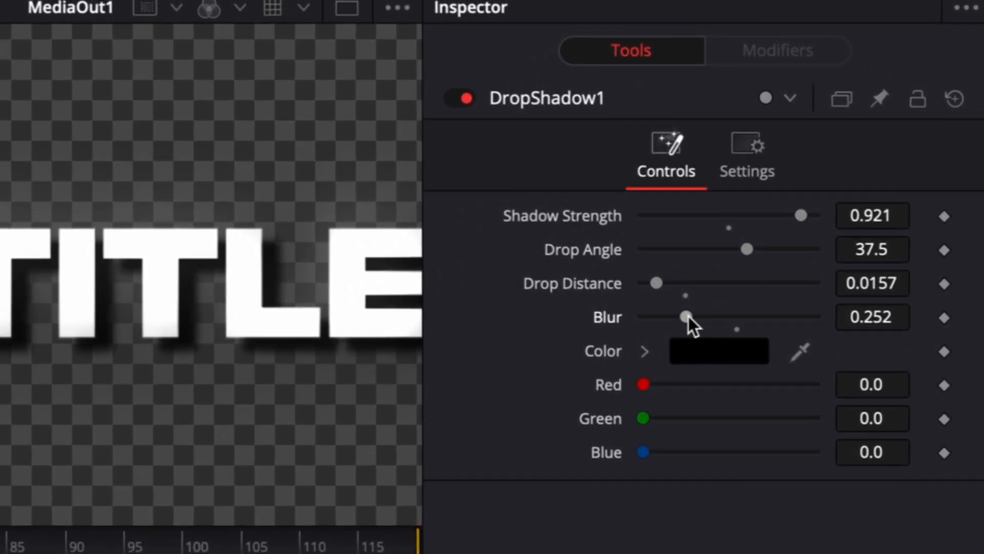
{"action": "left_click_drag", "start_coordinate": [802, 216], "coordinate": [834, 216]}
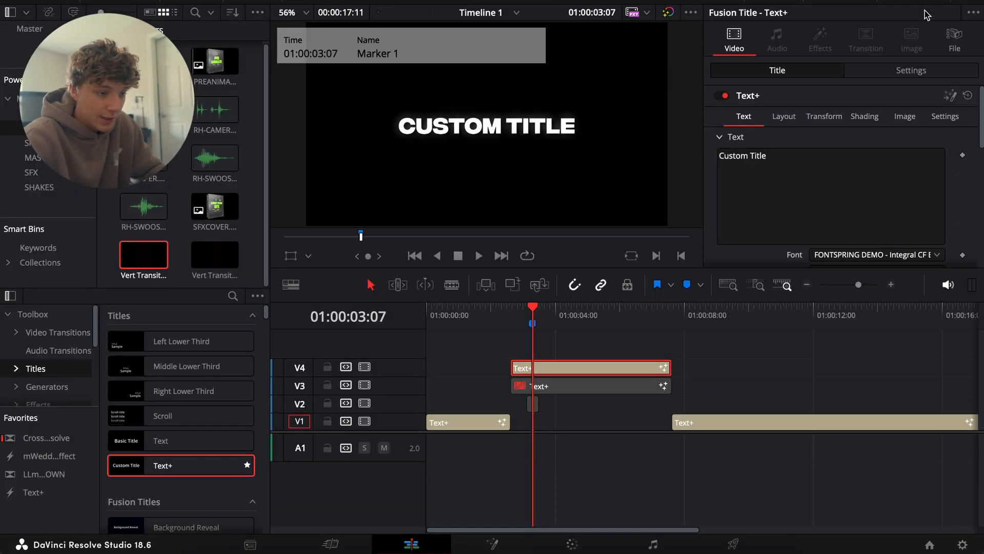
Step: Enable shading element 2, the Red Outline, on the Custom Title text and set its thickness to 0.1
{"action": "left_click", "coordinate": [846, 125]}
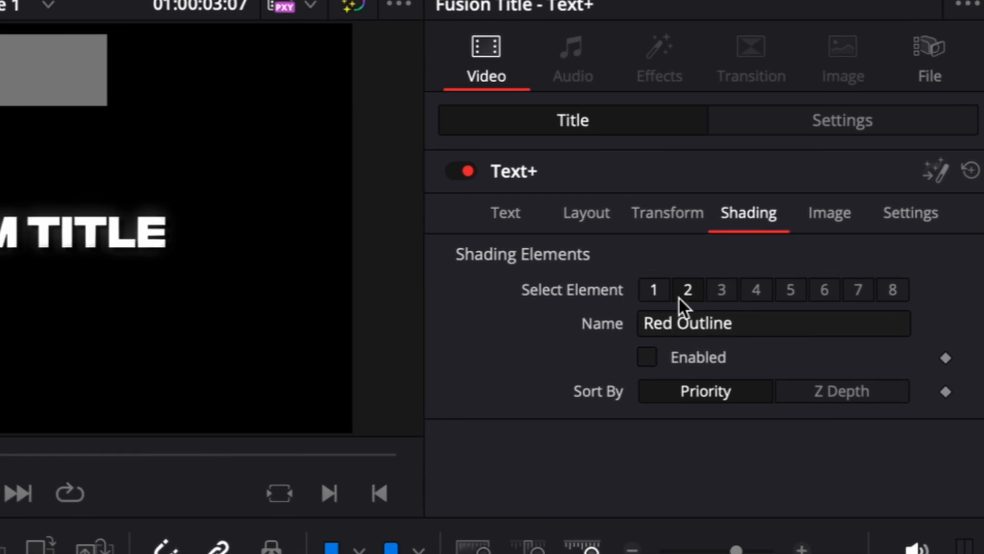
{"action": "left_click", "coordinate": [688, 290]}
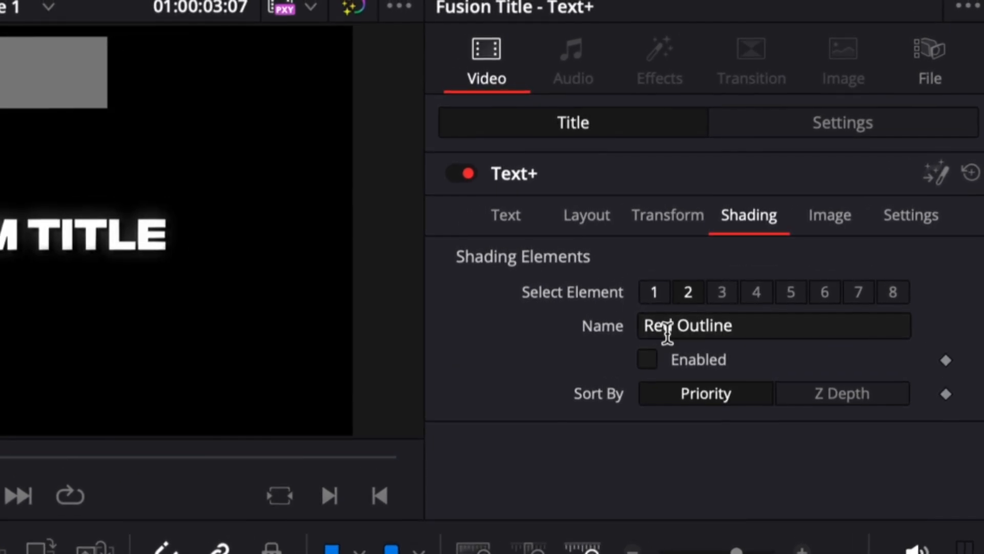
{"action": "left_click", "coordinate": [647, 360]}
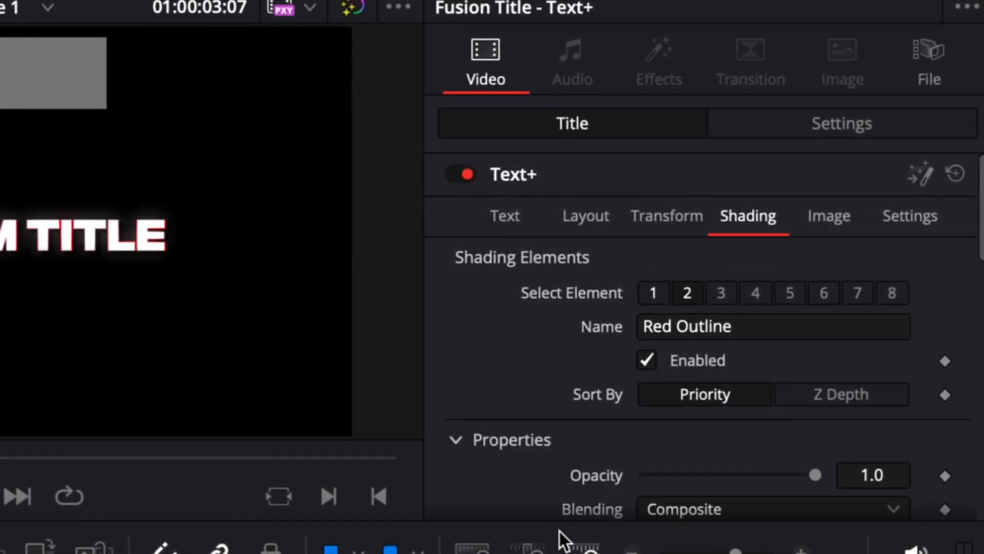
{"action": "scroll", "coordinate": [505, 451], "scroll_direction": "down", "scroll_amount": 5}
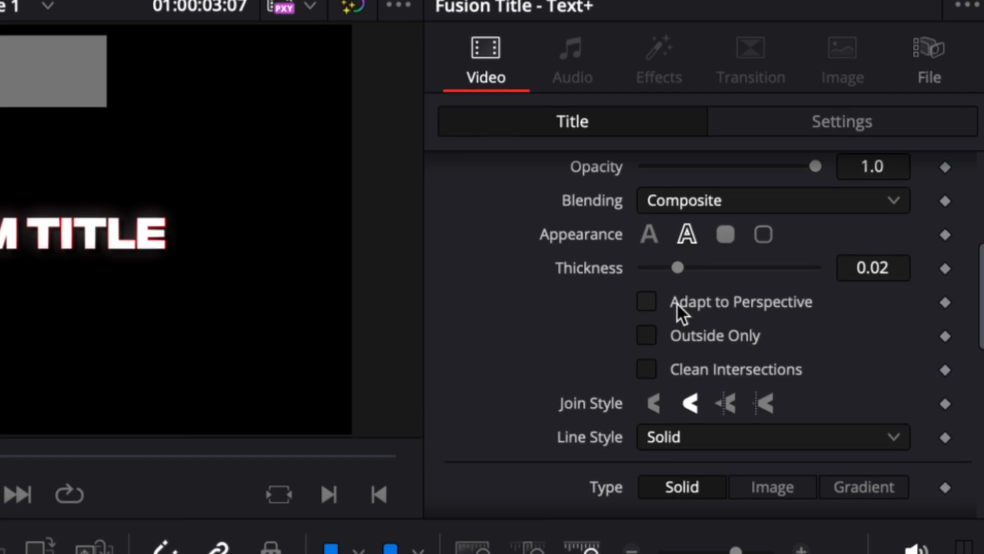
{"action": "left_click_drag", "start_coordinate": [677, 268], "coordinate": [863, 280]}
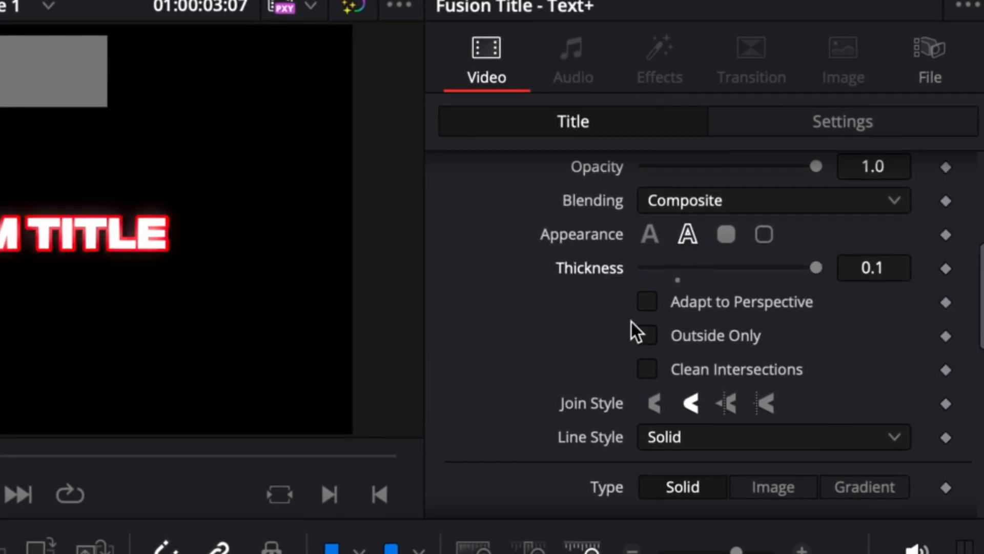
Step: Change the colour of the Custom Title's outline to black
{"action": "scroll", "coordinate": [549, 328], "scroll_direction": "down", "scroll_amount": 5}
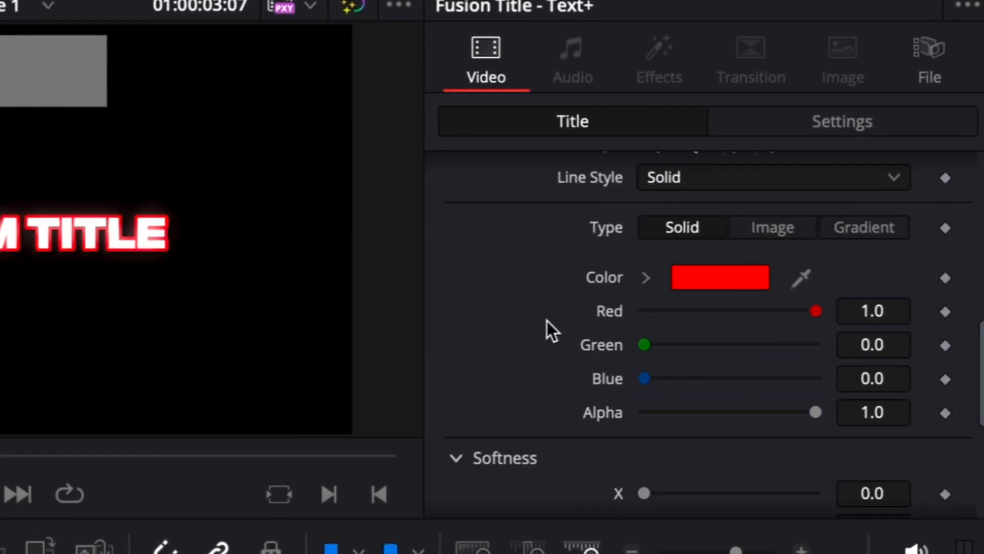
{"action": "left_click", "coordinate": [687, 272]}
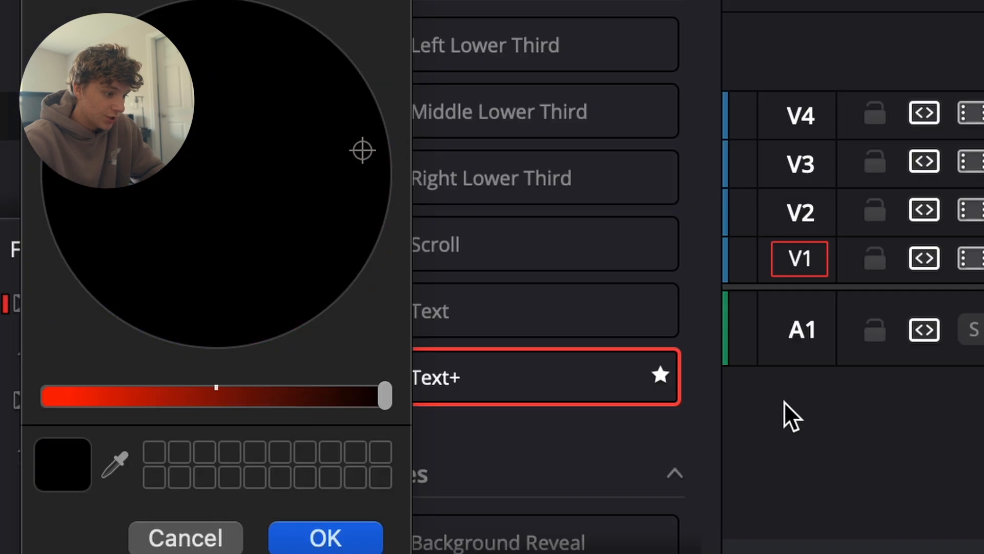
{"action": "left_click", "coordinate": [350, 545]}
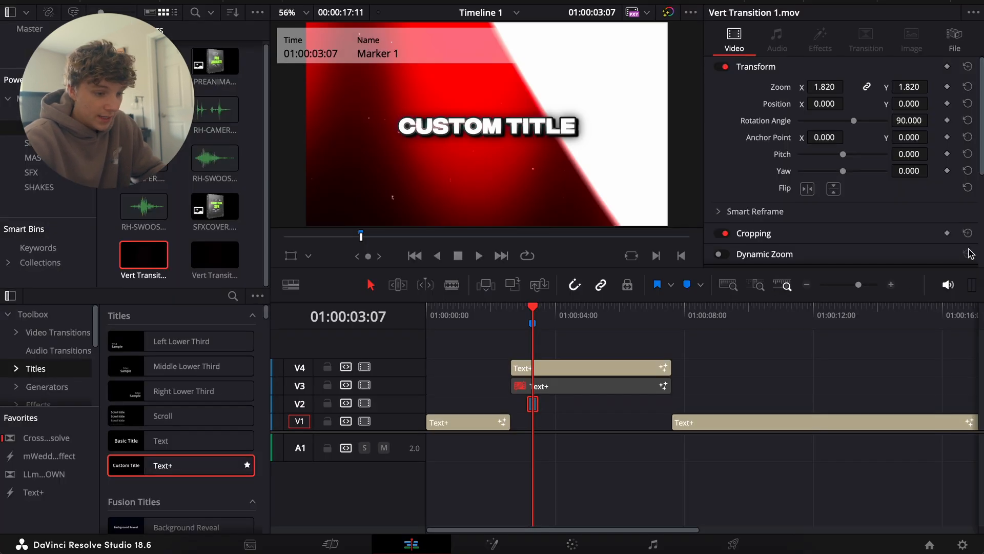
{"action": "left_click", "coordinate": [891, 285]}
{"action": "left_click", "coordinate": [891, 285]}
{"action": "left_click", "coordinate": [728, 365]}
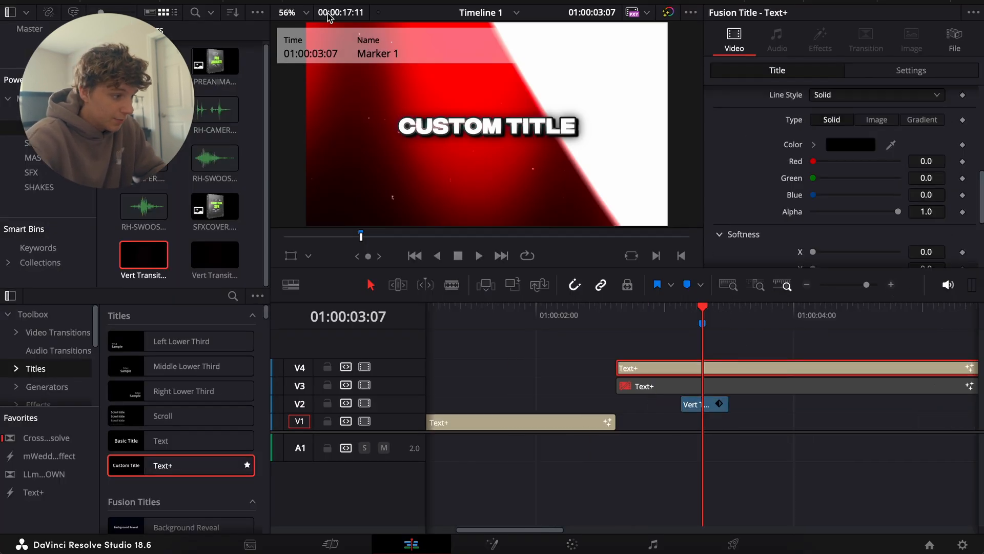
{"action": "scroll", "coordinate": [319, 114], "scroll_direction": "up", "scroll_amount": 3}
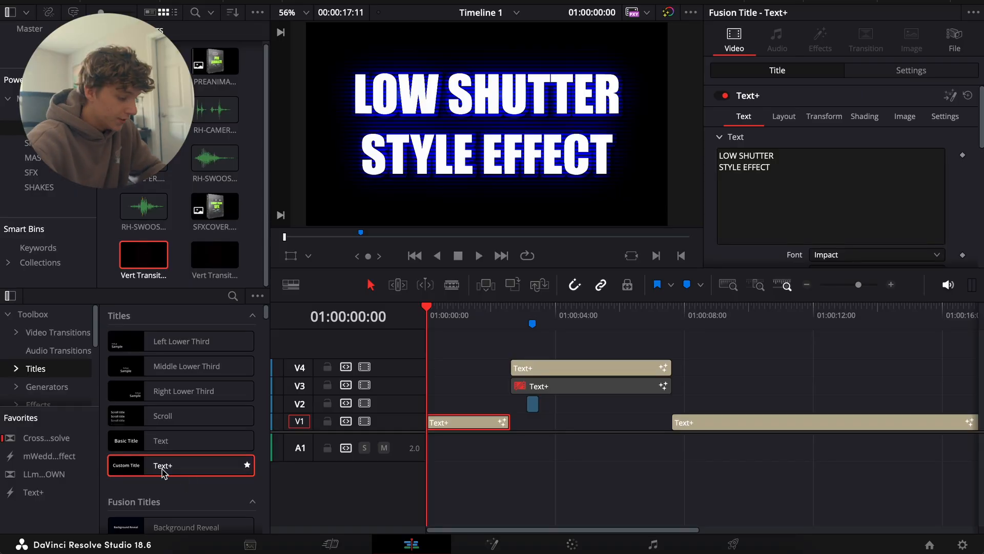
Step: Place a Text+ title at the timeline start above the other clips, reading BLUE TEXT in Impact at size 0.2205
{"action": "left_click_drag", "start_coordinate": [163, 472], "coordinate": [438, 351]}
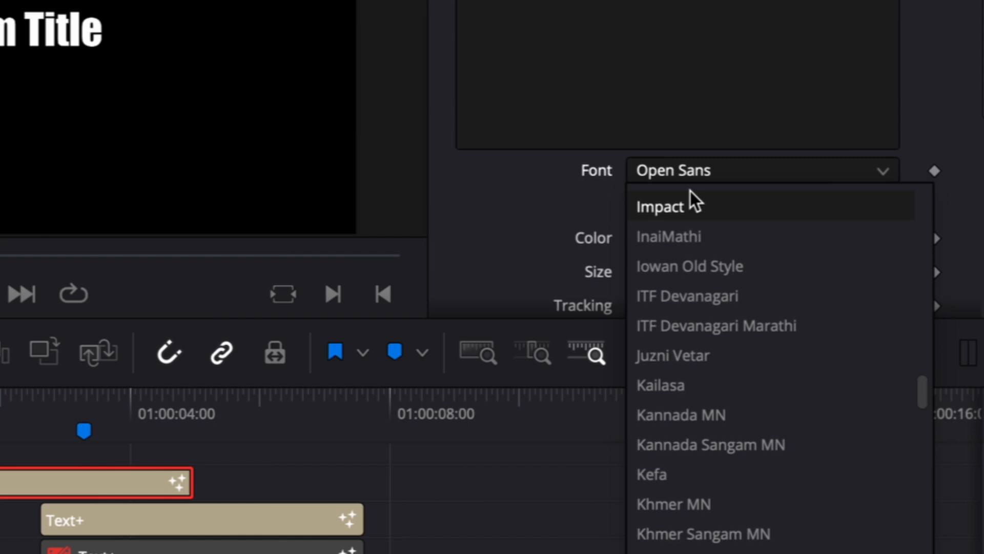
{"action": "left_click", "coordinate": [820, 206]}
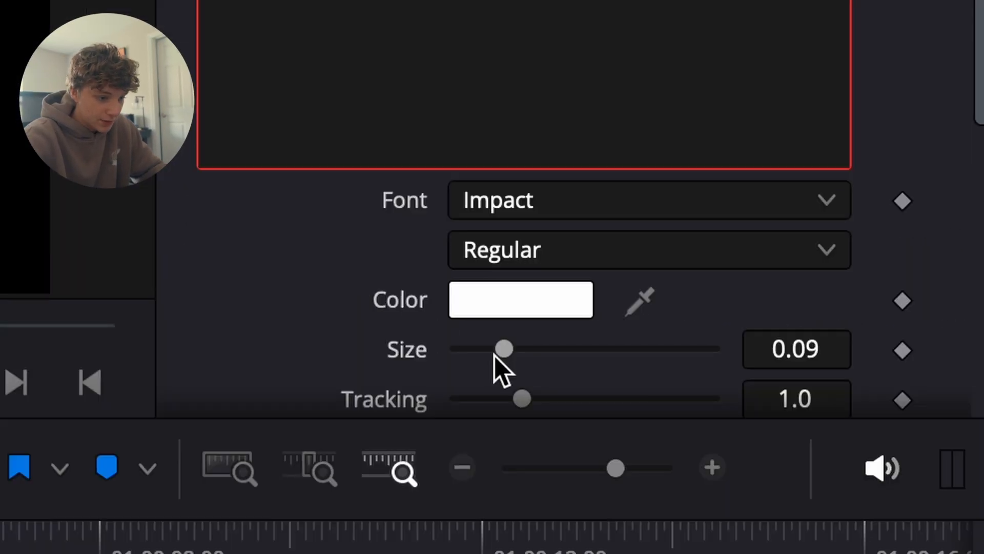
{"action": "left_click_drag", "start_coordinate": [820, 245], "coordinate": [842, 246]}
Step: Open the BLUE TEXT title's Fusion composition and add a Glow node with glow size 75.7 and blend 0.126
{"action": "left_click", "coordinate": [493, 544]}
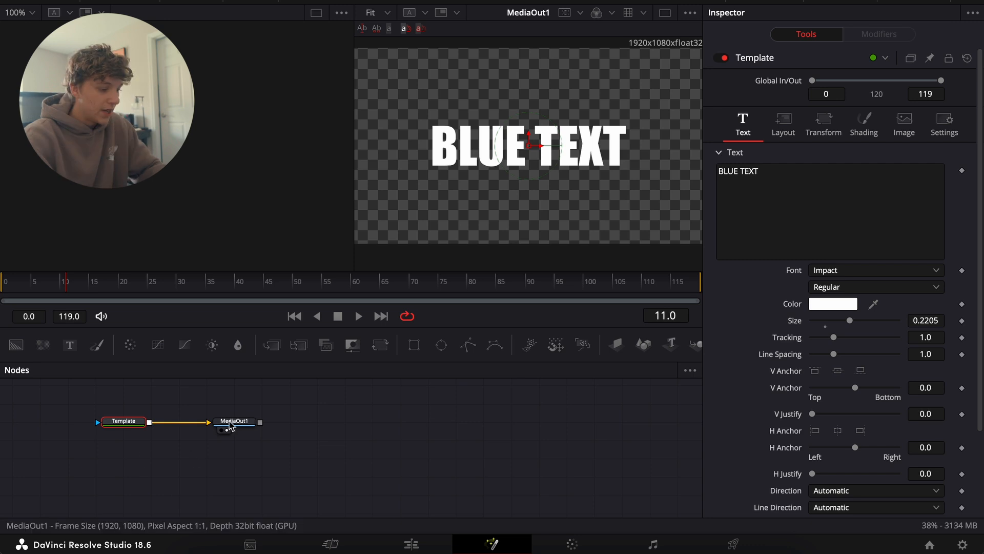
{"action": "key", "text": "shift+space"}
{"action": "type", "text": "soft"}
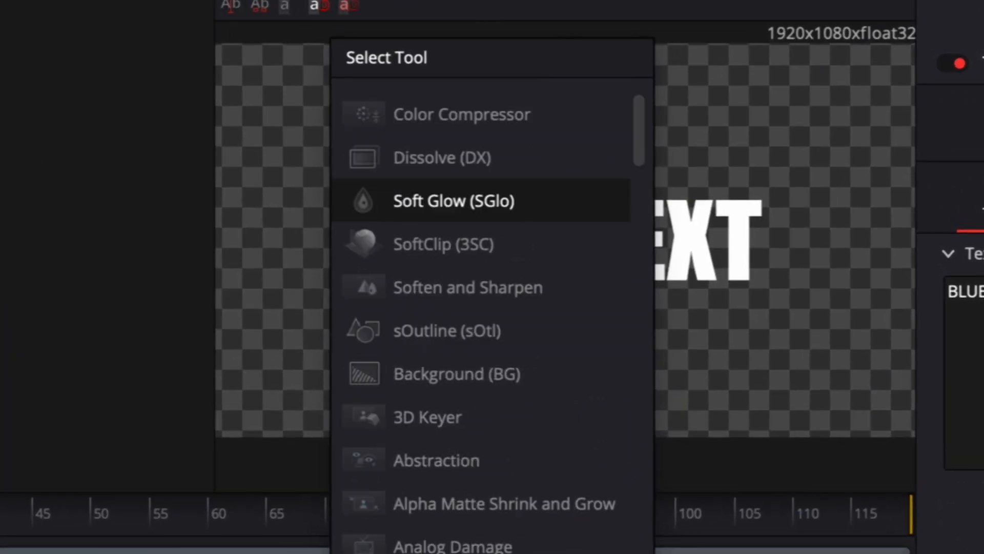
{"action": "type", "text": "glow"}
{"action": "key", "text": "Return"}
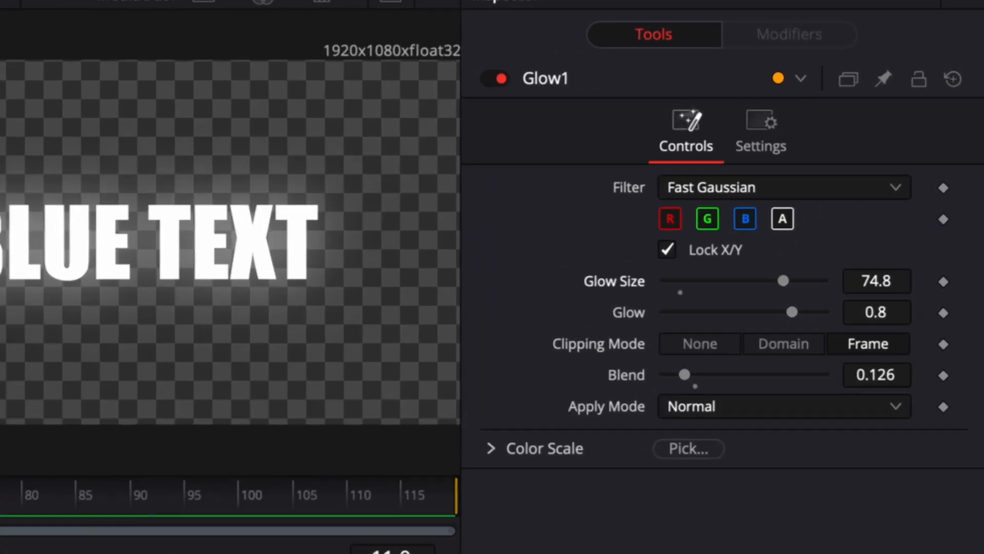
{"action": "left_click_drag", "start_coordinate": [926, 166], "coordinate": [934, 166]}
{"action": "left_click_drag", "start_coordinate": [868, 301], "coordinate": [853, 301]}
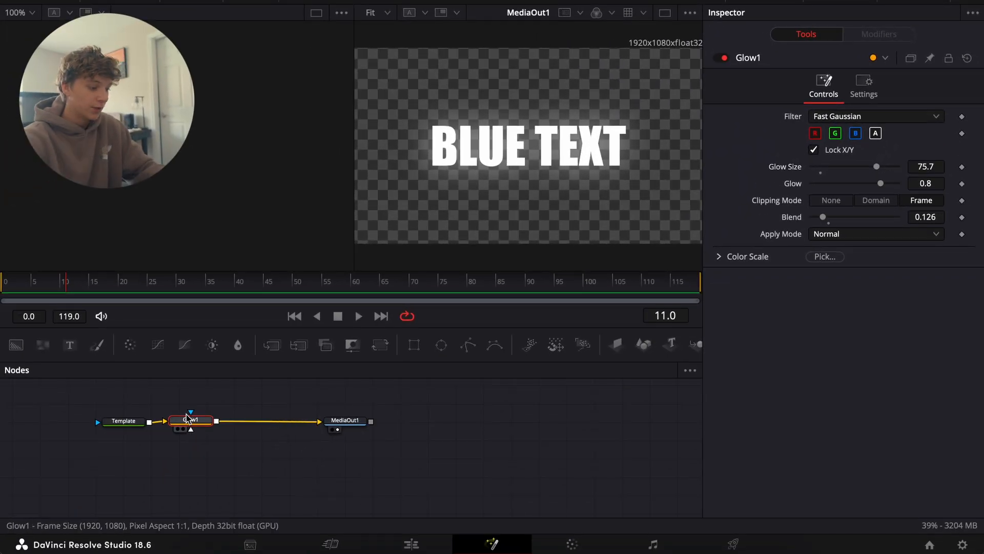
Step: Add a Drop Shadow node after the glow with strength 0.819, angle 29.0, distance 0.0157 and blur 0.339
{"action": "key", "text": "shift+space"}
{"action": "type", "text": "drop"}
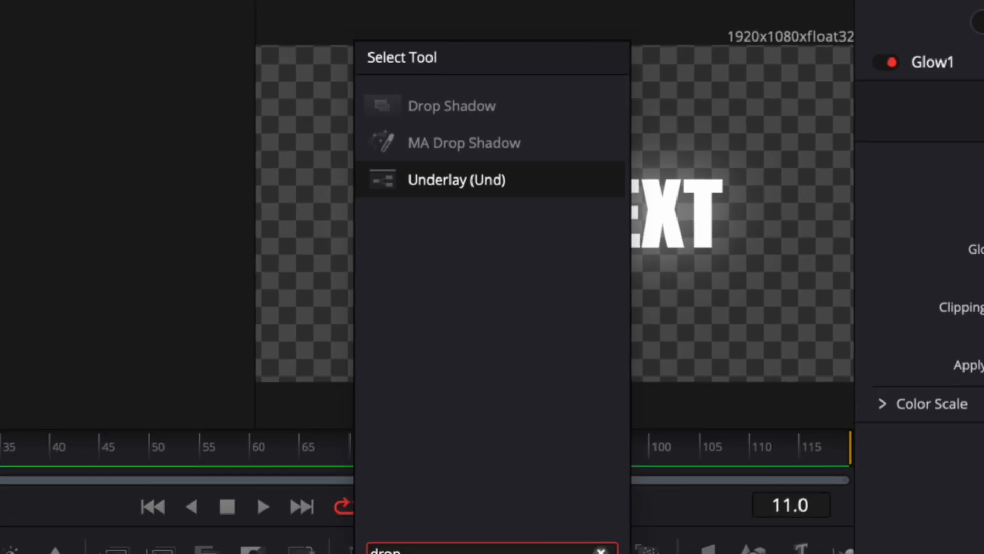
{"action": "key", "text": "Return"}
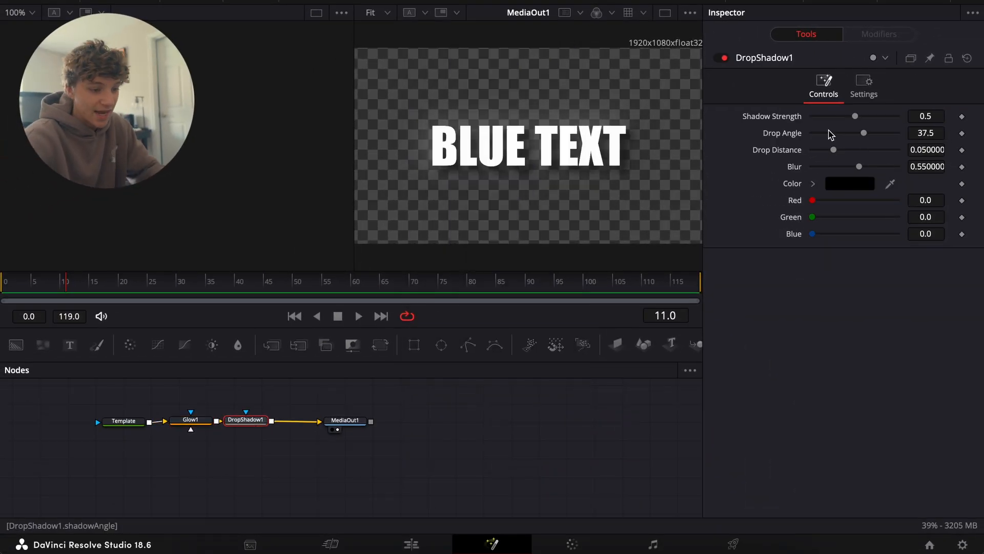
{"action": "left_click_drag", "start_coordinate": [889, 118], "coordinate": [891, 117]}
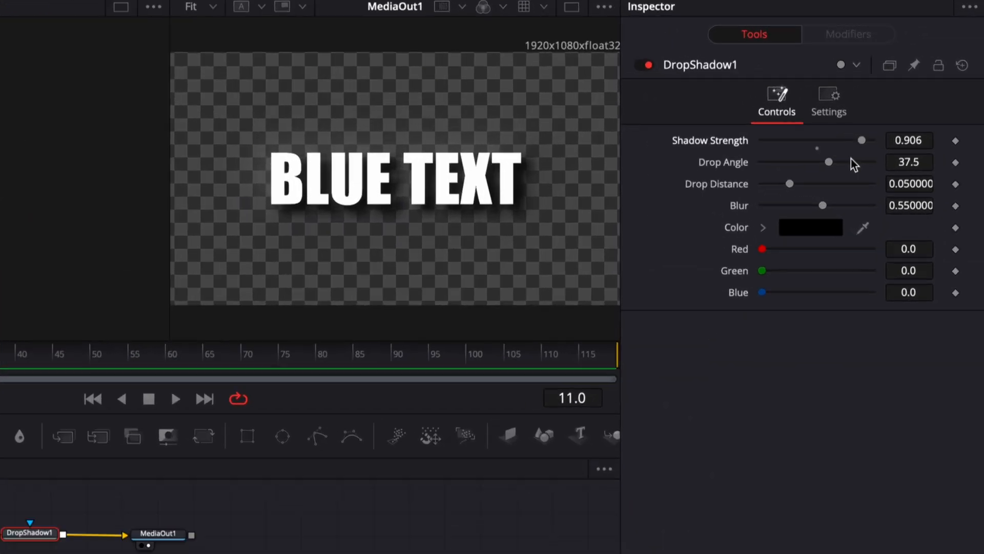
{"action": "left_click_drag", "start_coordinate": [859, 167], "coordinate": [832, 167]}
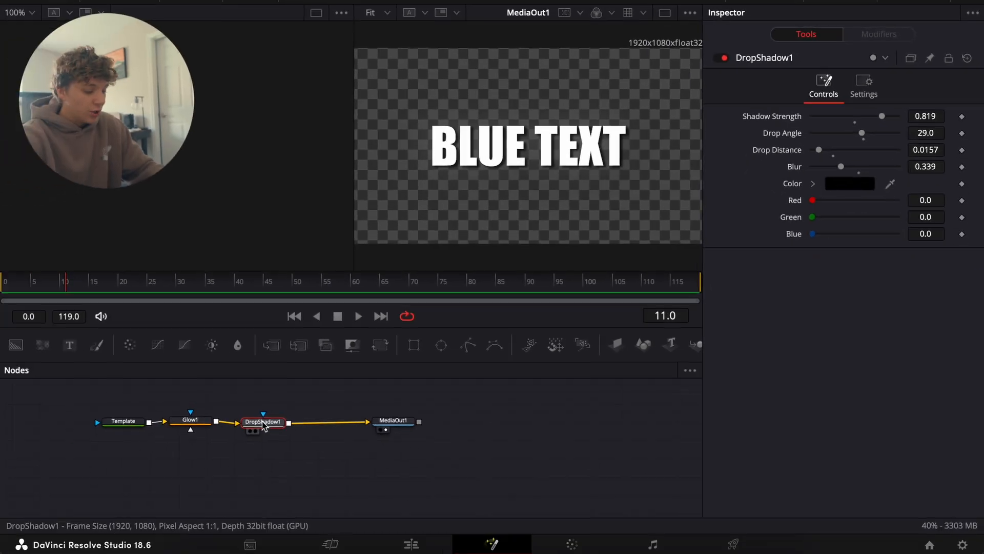
Step: Add a Scanlines node between the drop shadow and MediaOut1
{"action": "key", "text": "shift+space"}
{"action": "type", "text": "scanl"}
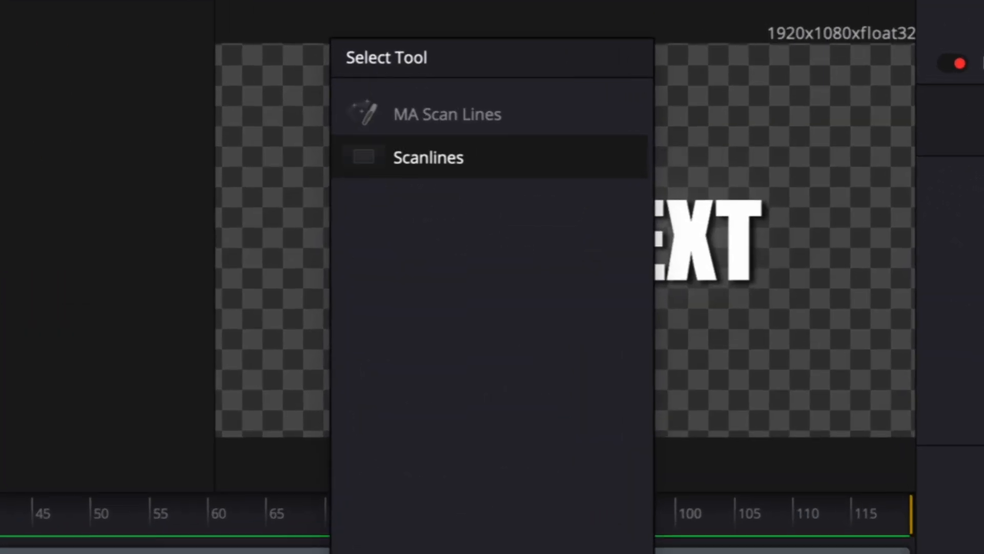
{"action": "key", "text": "Return"}
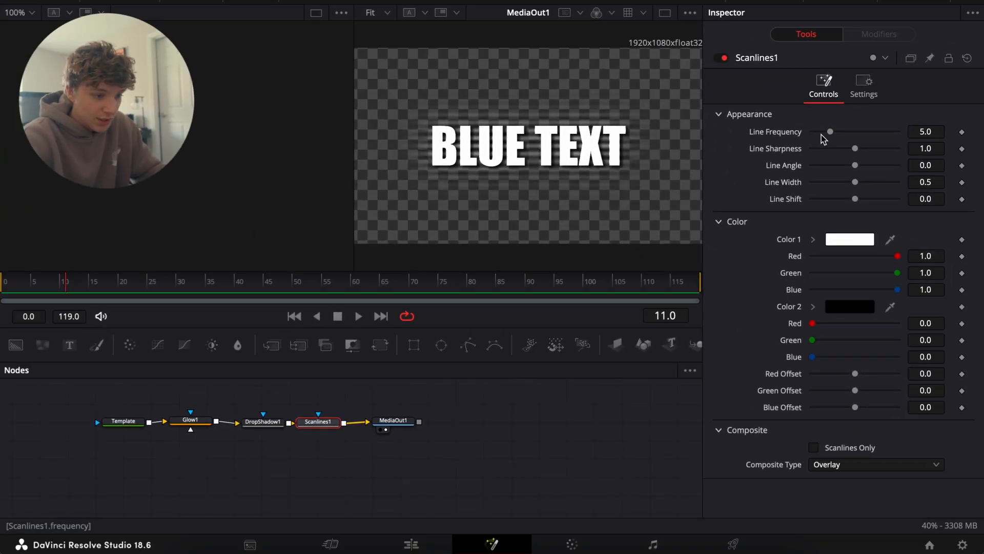
Step: Set the Scanlines node's line frequency to 17.46, line sharpness to 1.228 and Color 1 to saturated blue
{"action": "left_click_drag", "start_coordinate": [828, 134], "coordinate": [743, 268]}
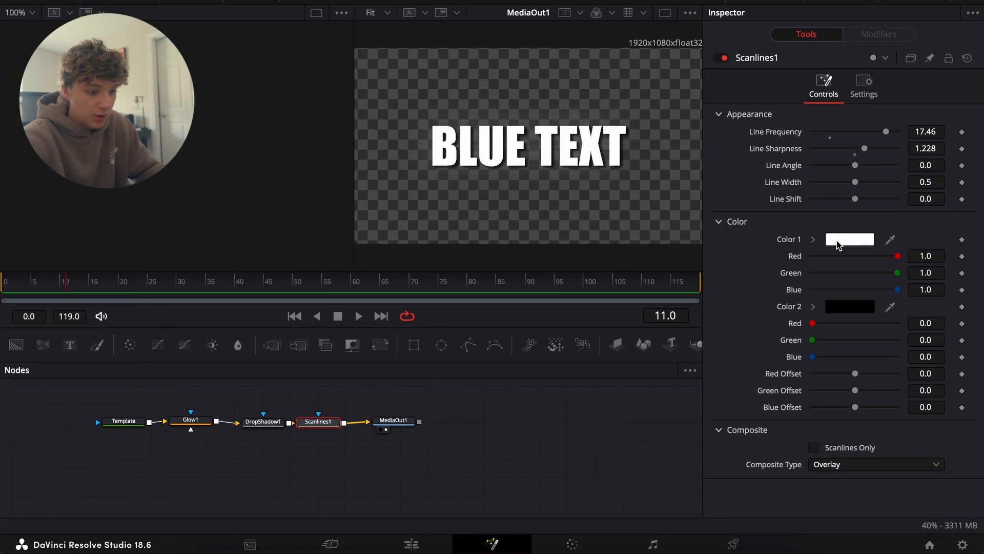
{"action": "left_click", "coordinate": [775, 324]}
{"action": "left_click", "coordinate": [38, 453]}
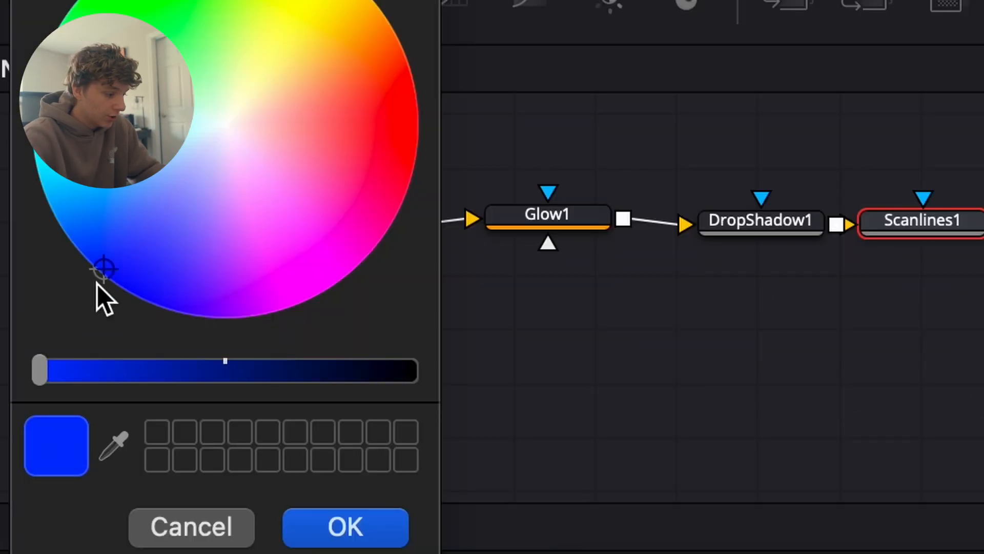
{"action": "left_click", "coordinate": [346, 530]}
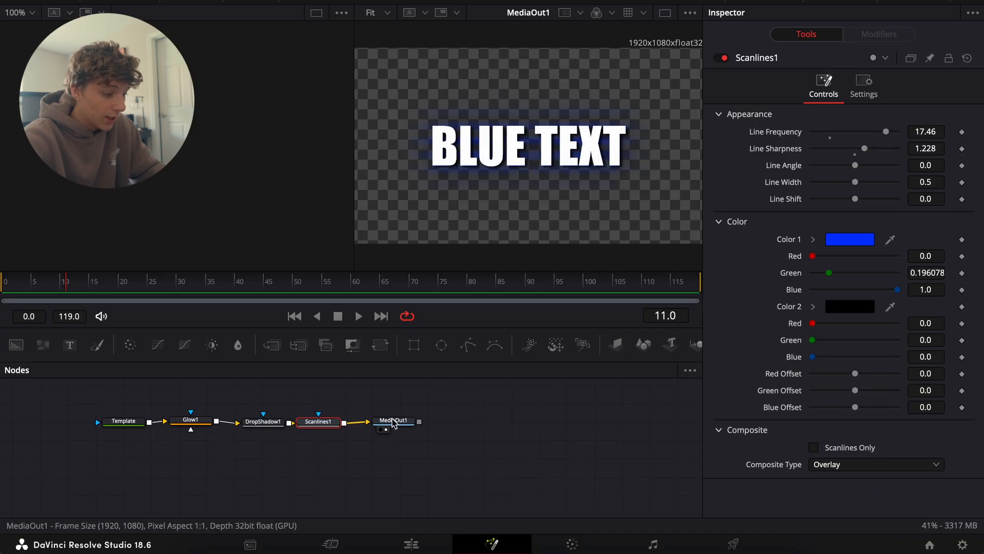
Step: Add a Soft Glow node after the Scanlines with threshold 0.047, gain 3.976, glow size 3.1 and blend 0.362
{"action": "left_click_drag", "start_coordinate": [394, 422], "coordinate": [470, 423]}
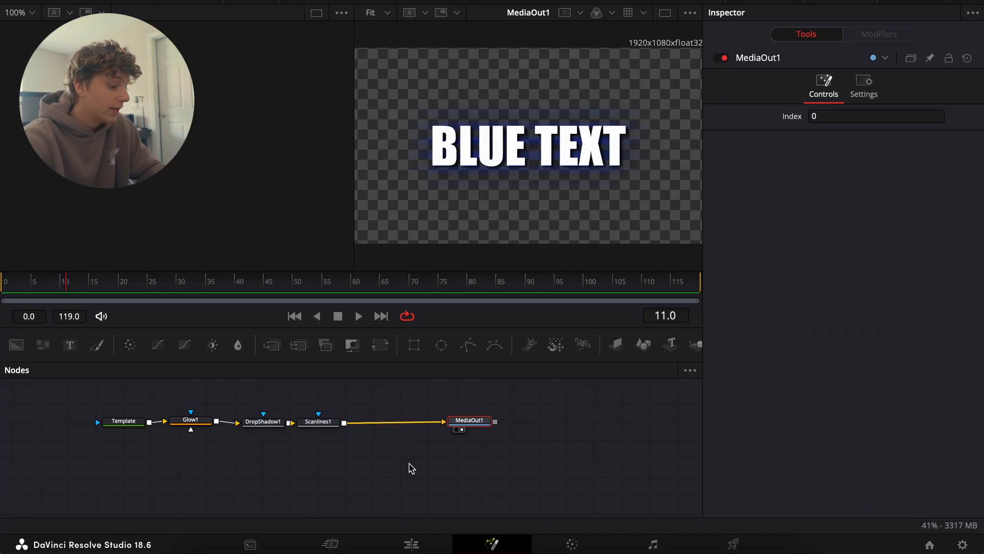
{"action": "left_click", "coordinate": [319, 424]}
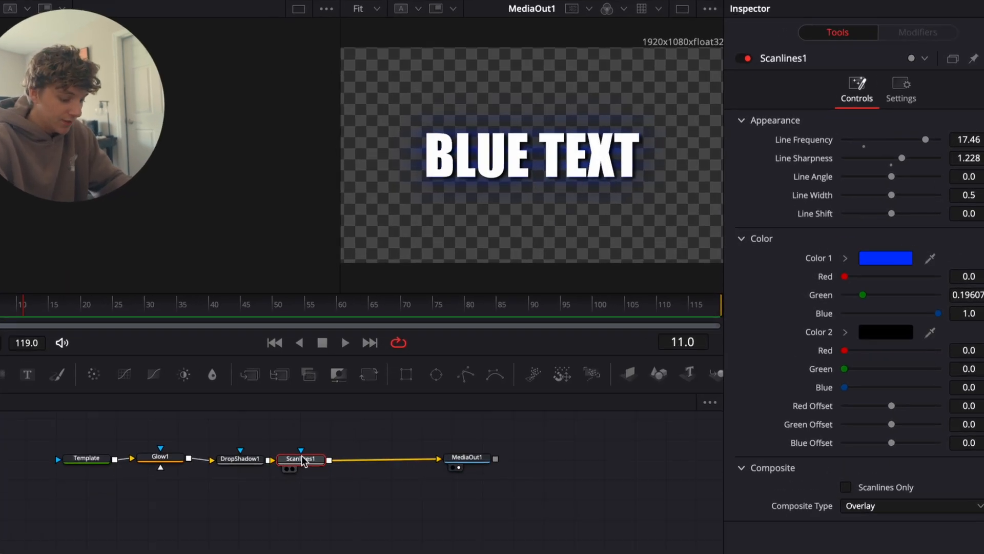
{"action": "key", "text": "shift+space"}
{"action": "type", "text": "soft"}
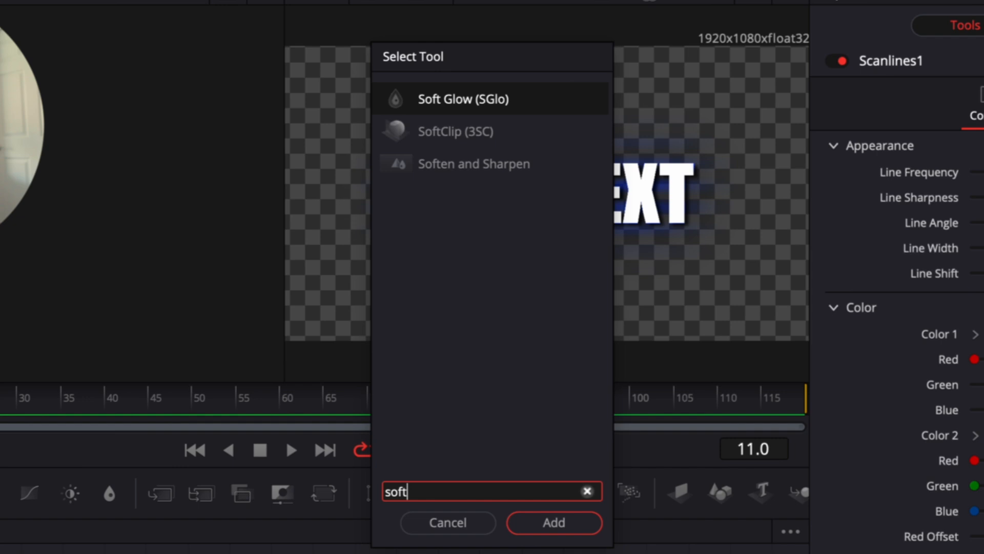
{"action": "key", "text": "Return"}
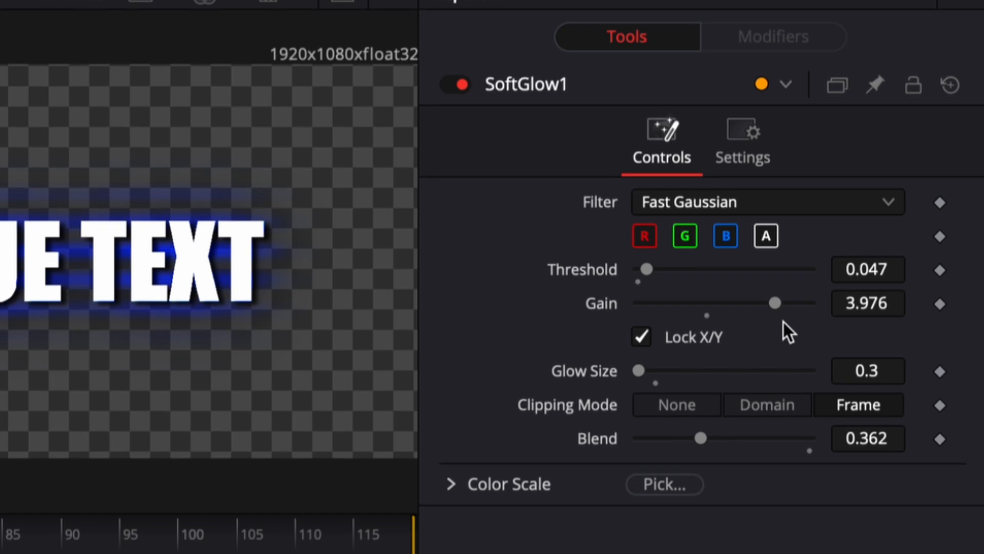
{"action": "left_click_drag", "start_coordinate": [846, 371], "coordinate": [879, 372]}
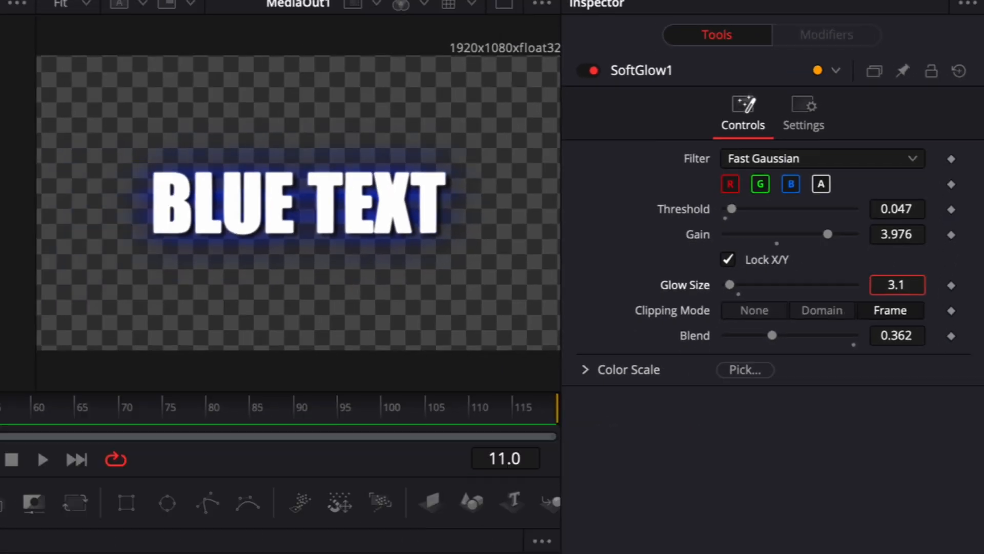
{"action": "left_click", "coordinate": [533, 417]}
Step: Return to the Edit page, enable the BLUE TEXT title's second shading element (Red Outline) and change its color to black
{"action": "left_click", "coordinate": [418, 544]}
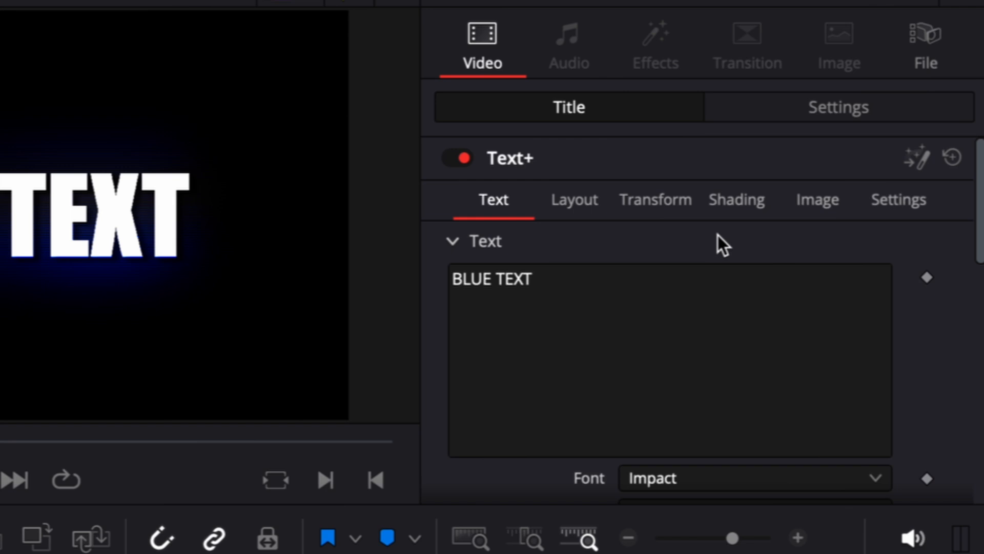
{"action": "left_click", "coordinate": [806, 149]}
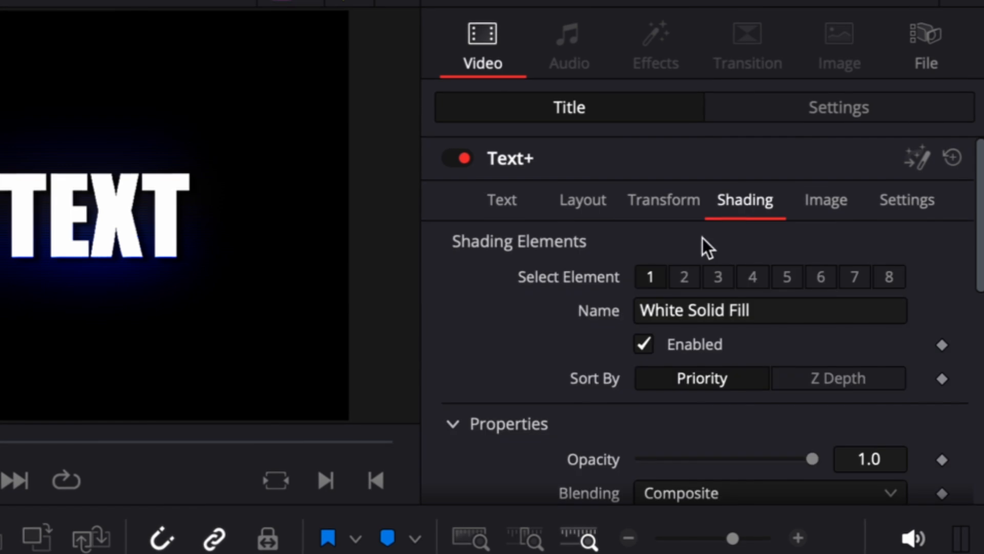
{"action": "left_click", "coordinate": [684, 277]}
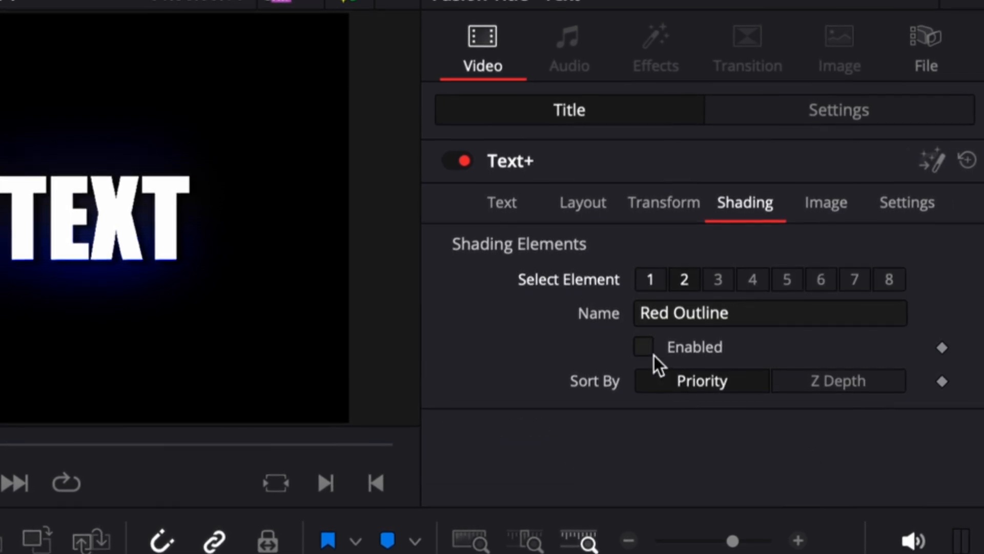
{"action": "scroll", "coordinate": [568, 379], "scroll_direction": "down", "scroll_amount": 10}
{"action": "left_click", "coordinate": [758, 369]}
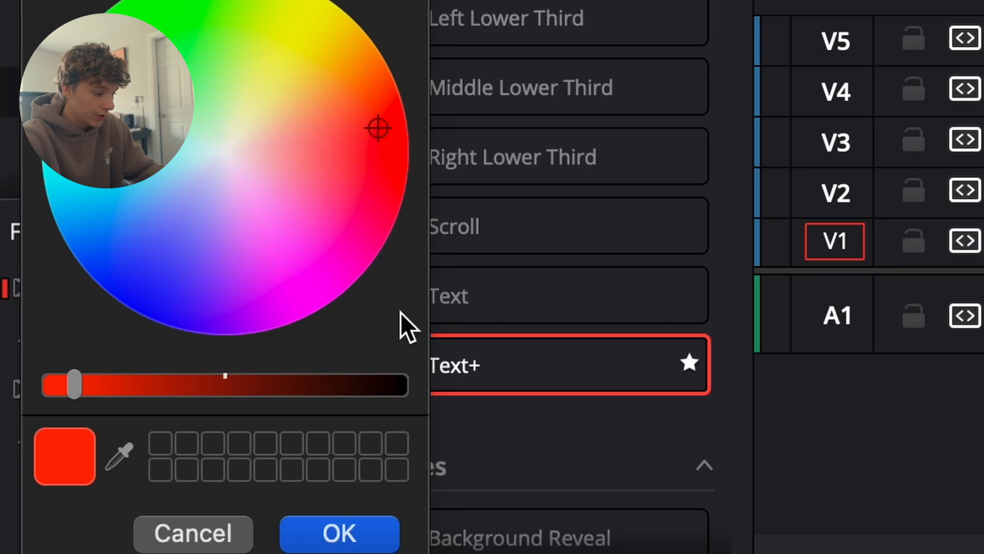
{"action": "left_click_drag", "start_coordinate": [359, 385], "coordinate": [407, 387]}
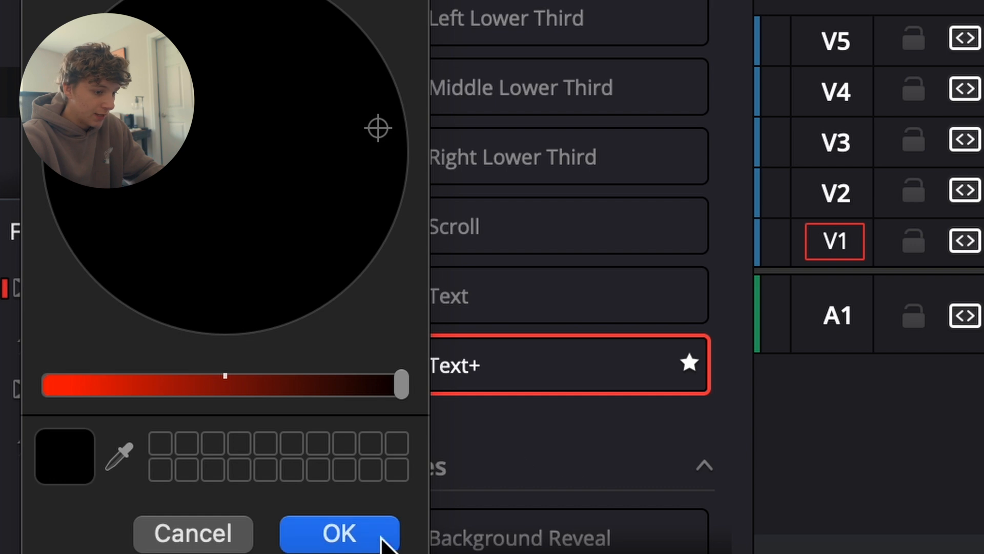
{"action": "left_click", "coordinate": [383, 533]}
Step: Set the black outline's thickness to 0.1 on the BLUE TEXT title
{"action": "scroll", "coordinate": [586, 315], "scroll_direction": "up", "scroll_amount": 8}
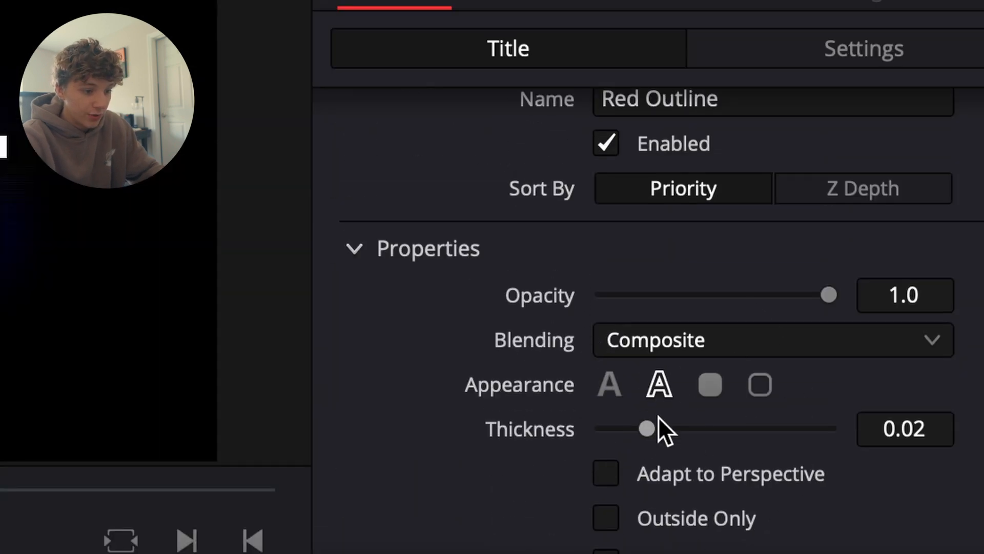
{"action": "left_click", "coordinate": [306, 13]}
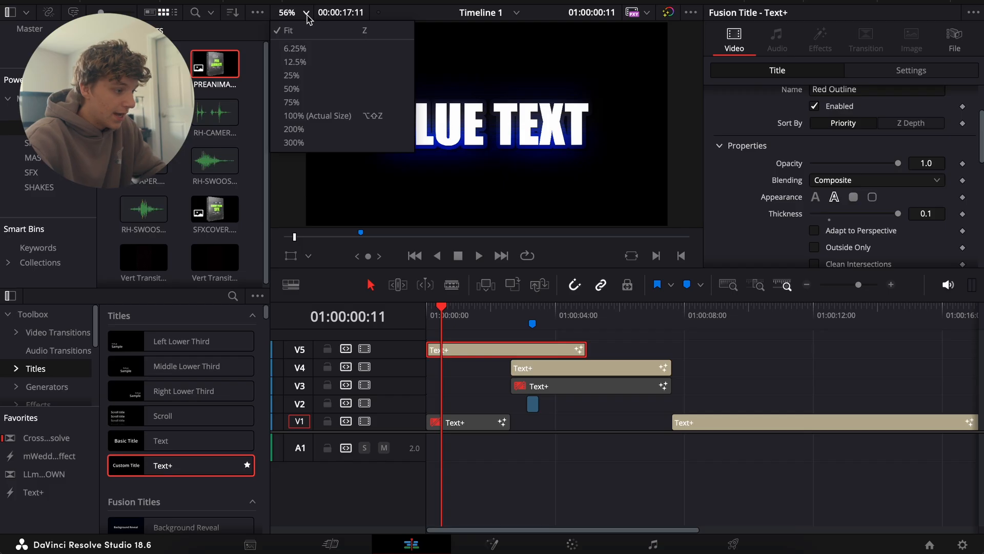
{"action": "left_click", "coordinate": [302, 116]}
{"action": "scroll", "coordinate": [476, 171], "scroll_direction": "up", "scroll_amount": 2}
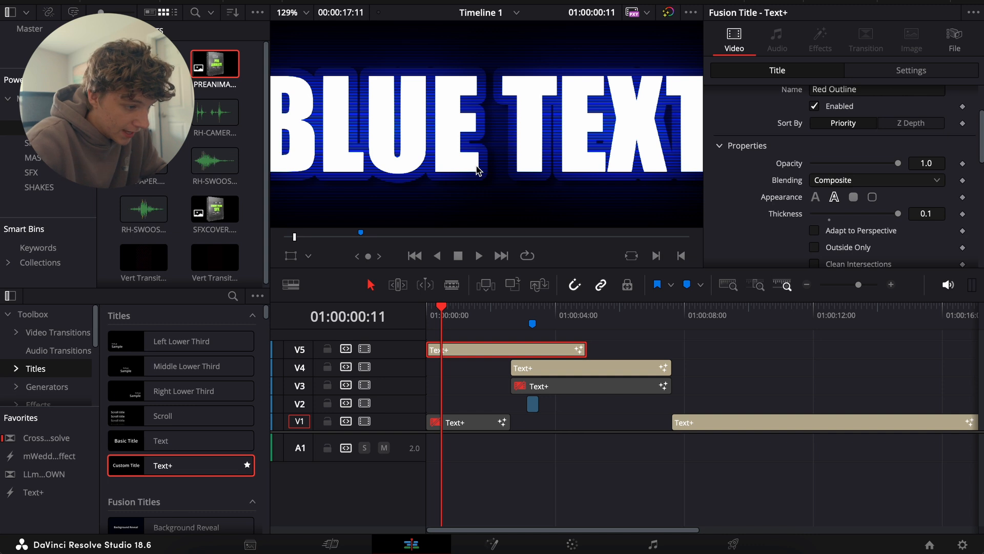
{"action": "scroll", "coordinate": [477, 170], "scroll_direction": "left", "scroll_amount": 3}
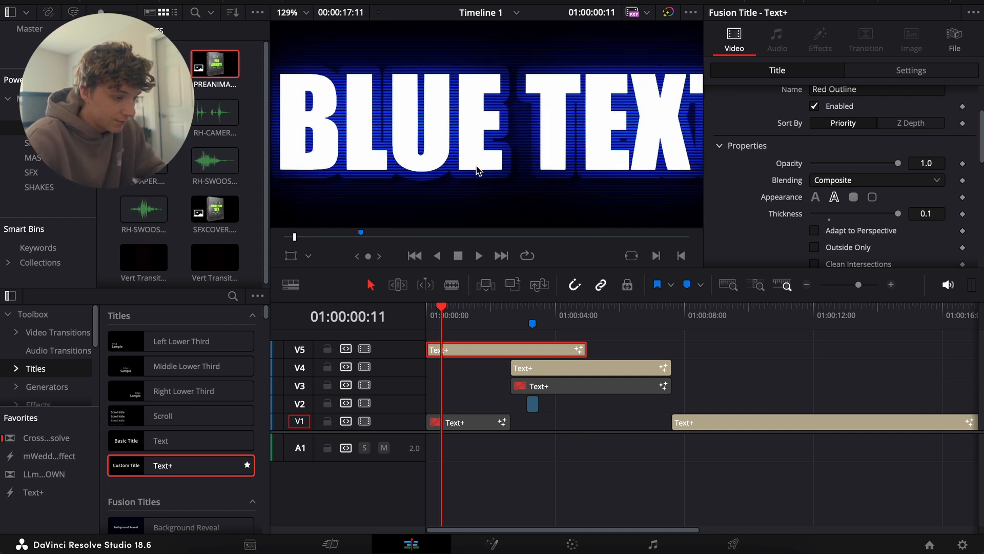
{"action": "scroll", "coordinate": [476, 171], "scroll_direction": "right", "scroll_amount": 2}
{"action": "left_click_drag", "start_coordinate": [898, 213], "coordinate": [865, 244]}
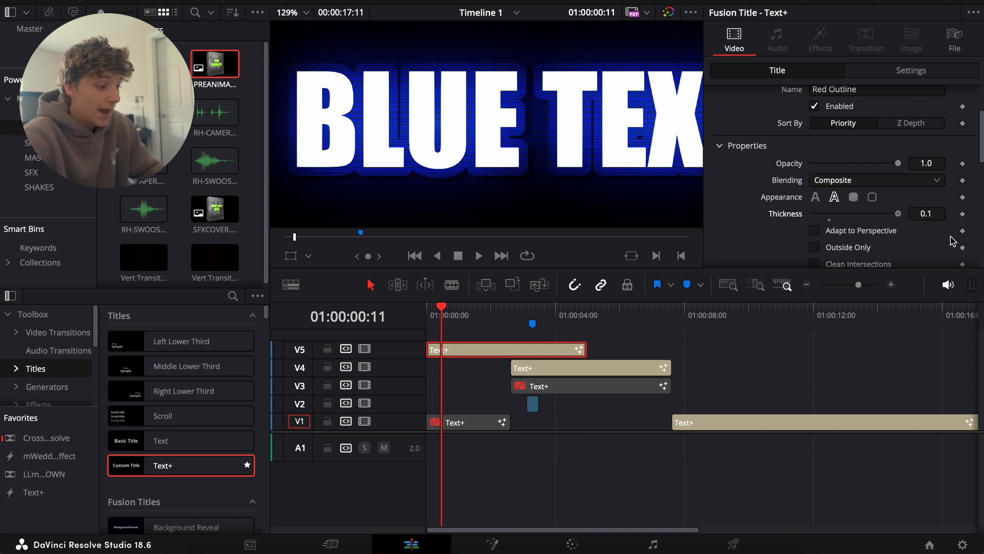
{"action": "left_click_drag", "start_coordinate": [882, 237], "coordinate": [862, 236]}
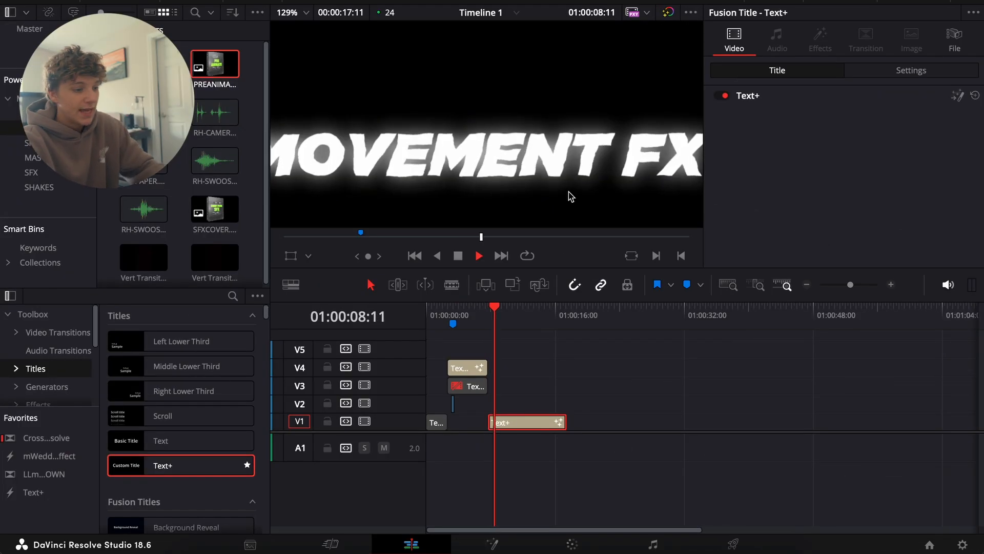
Step: Place a Text+ title on track V2 at 01:00:10:06, above the MOVEMENT FX clip, reading MOVE in Gotham Ultra
{"action": "key", "text": "space"}
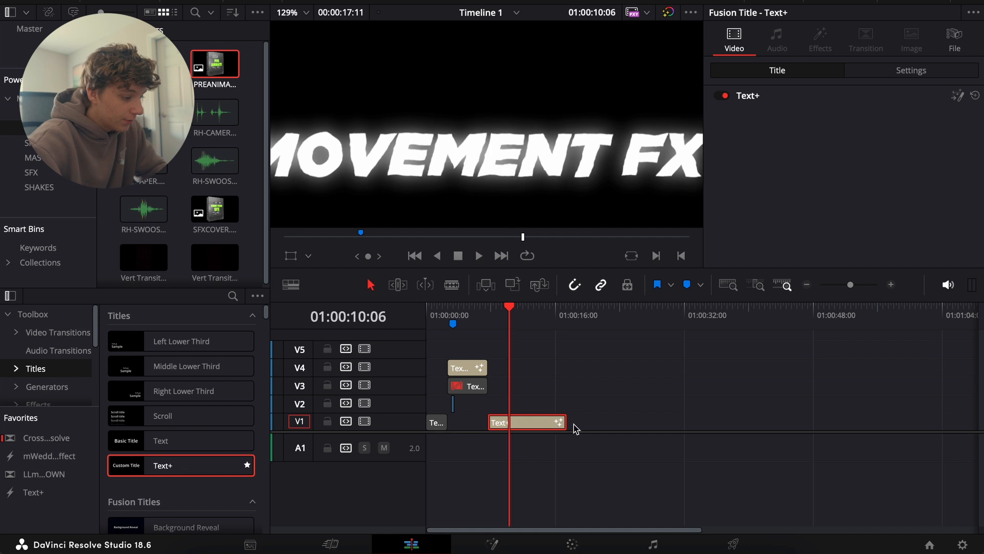
{"action": "left_click_drag", "start_coordinate": [562, 422], "coordinate": [519, 405]}
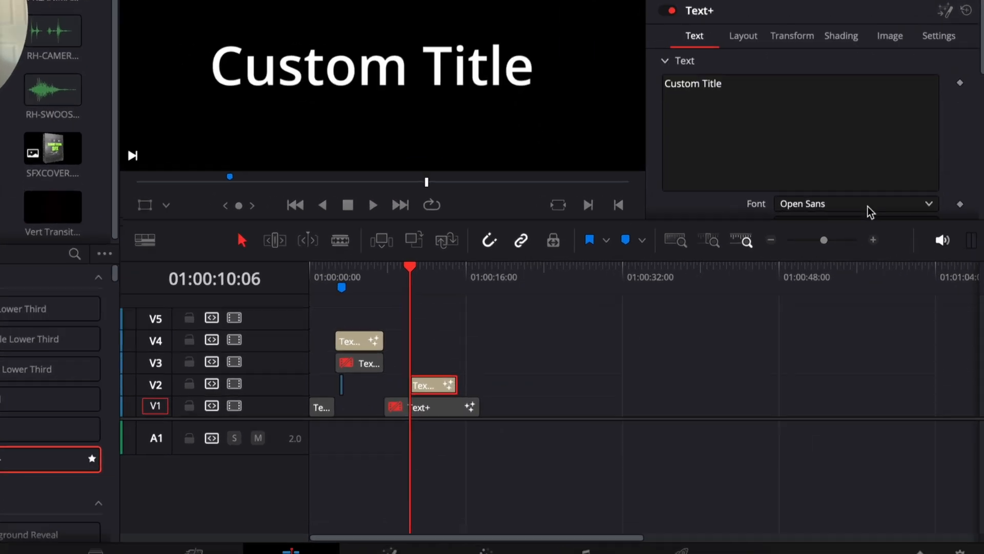
{"action": "left_click", "coordinate": [882, 254]}
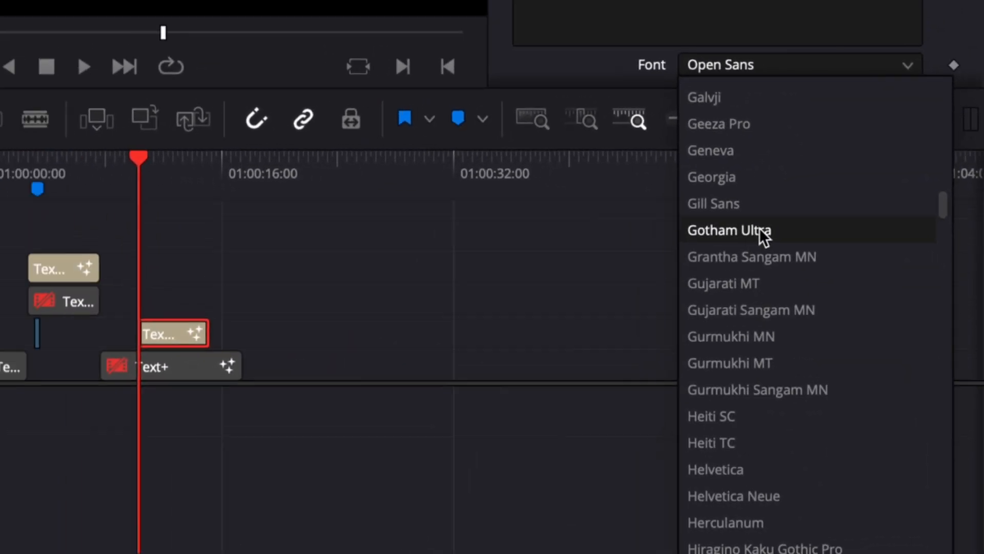
{"action": "left_click", "coordinate": [738, 198]}
{"action": "key", "text": "ctrl+a"}
{"action": "type", "text": "MOVE"}
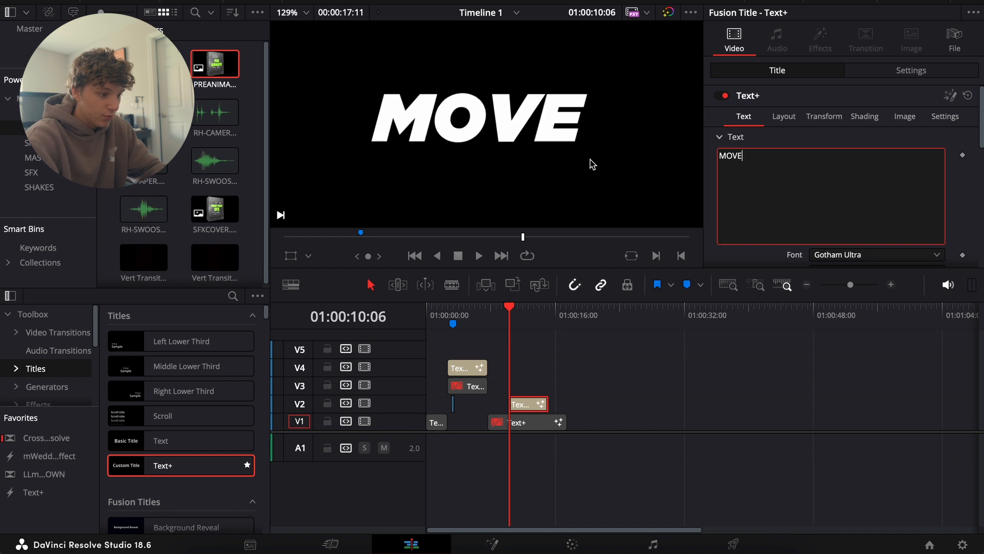
Step: Set the MOVE title's size to 0.189 and shift its layout down so the word sits vertically centered
{"action": "scroll", "coordinate": [833, 214], "scroll_direction": "down", "scroll_amount": 2}
{"action": "left_click_drag", "start_coordinate": [829, 243], "coordinate": [845, 245]}
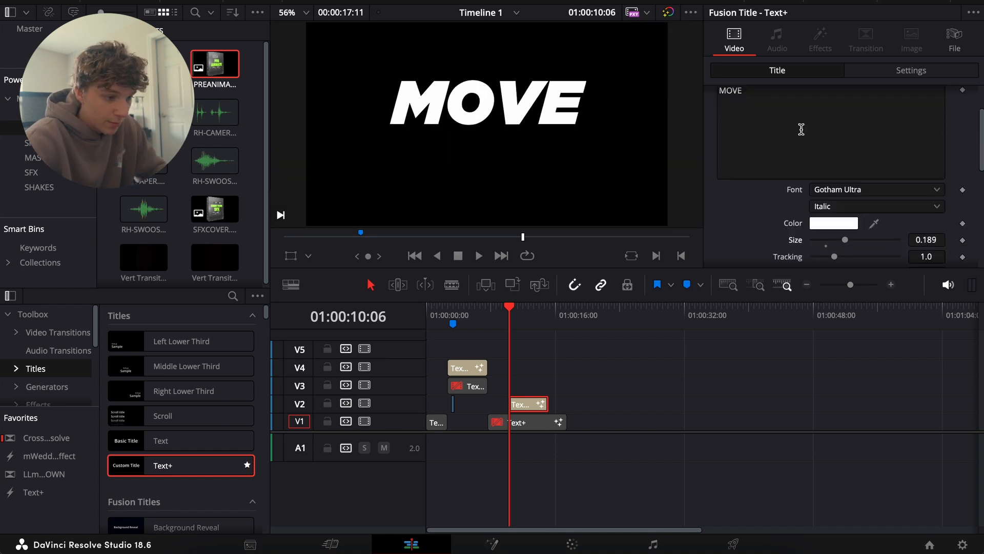
{"action": "scroll", "coordinate": [801, 129], "scroll_direction": "up", "scroll_amount": 2}
{"action": "left_click", "coordinate": [786, 118]}
{"action": "left_click_drag", "start_coordinate": [934, 171], "coordinate": [936, 174]}
Step: Open the MOVE title's Fusion composition and add an XY-type Displace node with X refraction 0.005 and Y refraction 0.003
{"action": "left_click", "coordinate": [494, 543]}
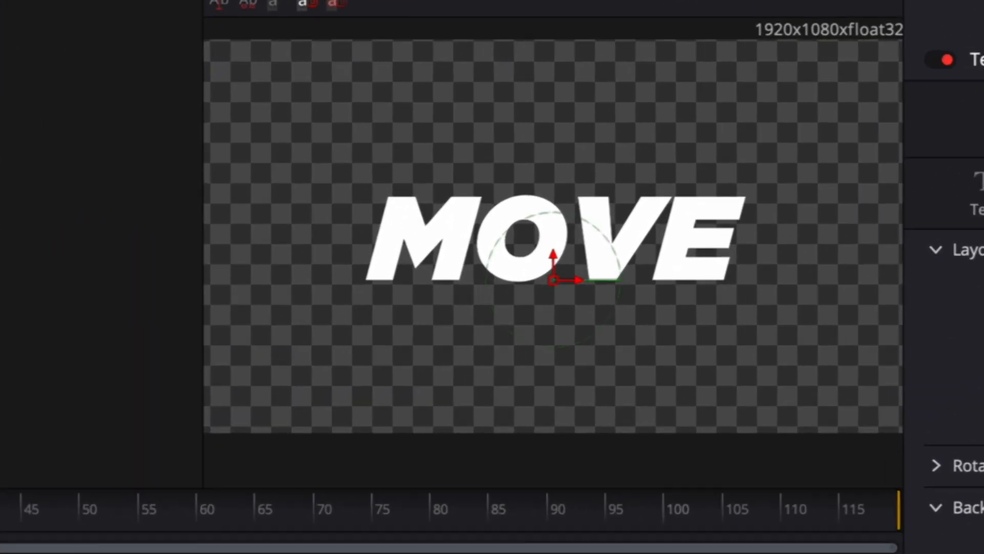
{"action": "key", "text": "shift+space"}
{"action": "type", "text": "disp"}
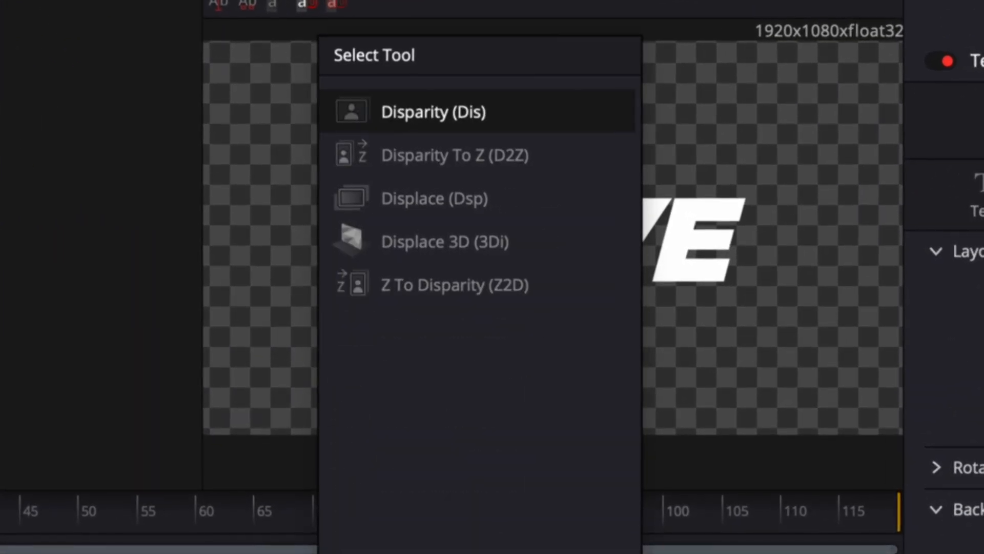
{"action": "key", "text": "Down"}
{"action": "key", "text": "Down"}
{"action": "key", "text": "Return"}
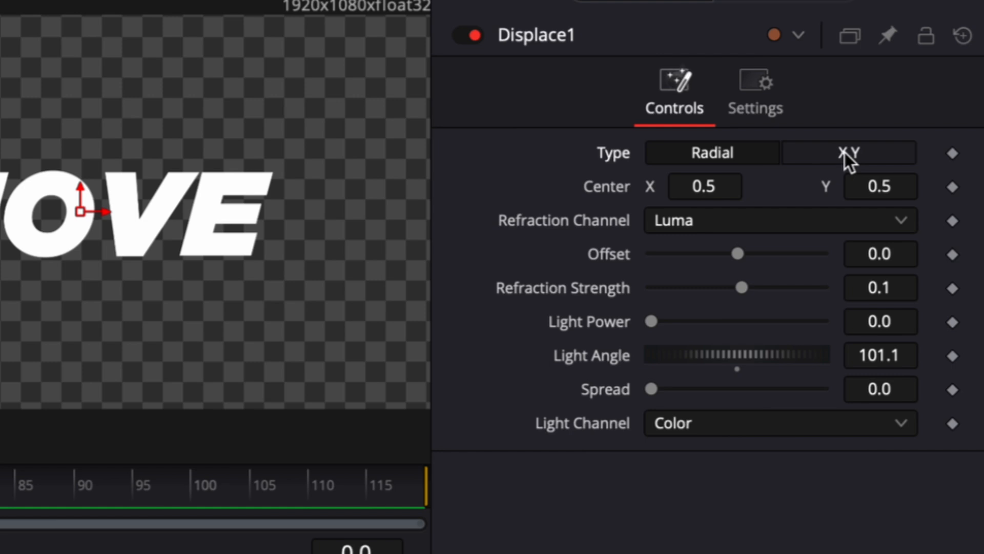
{"action": "left_click", "coordinate": [845, 152]}
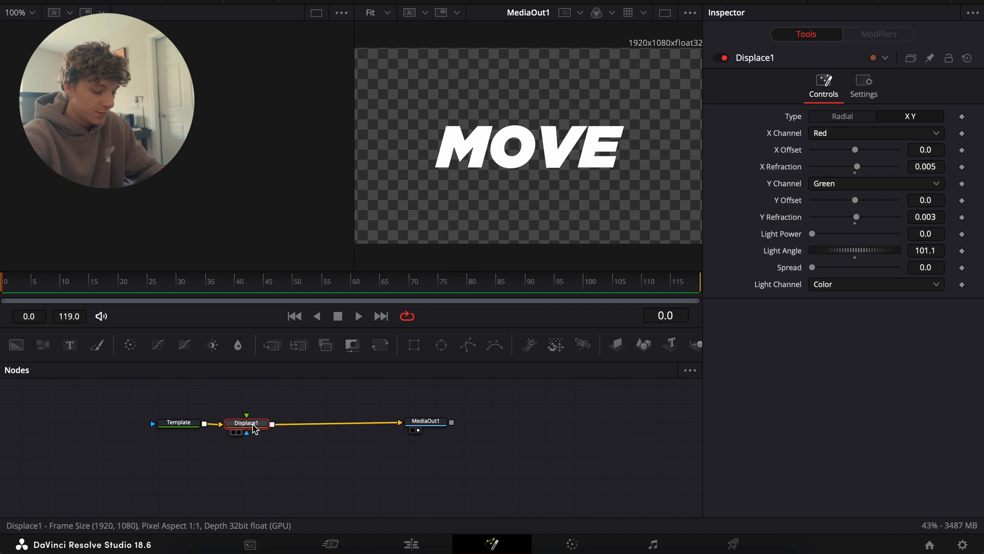
Step: Add a Stop Motion node after the Displace node with a frame repeat of 10
{"action": "key", "text": "shift+space"}
{"action": "type", "text": "stop motion"}
{"action": "key", "text": "Return"}
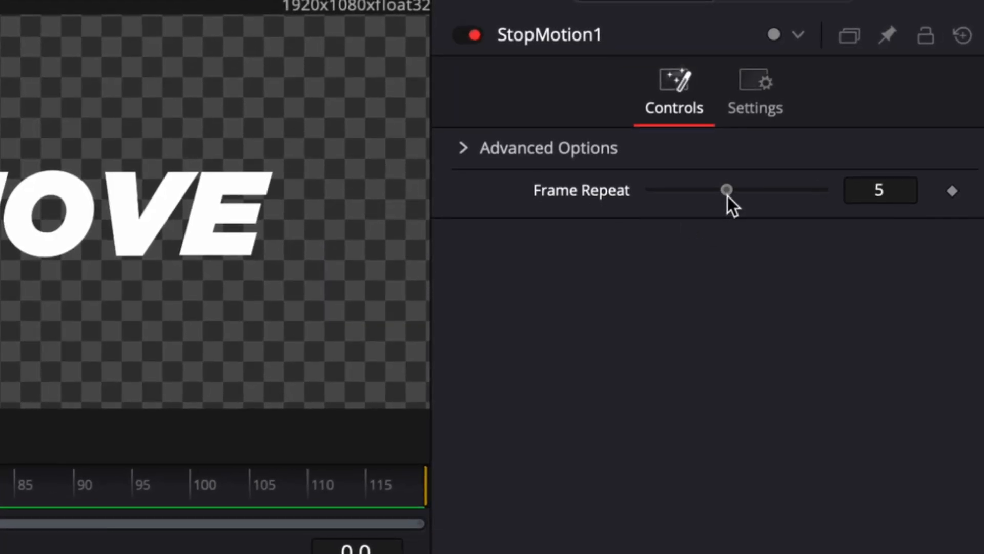
{"action": "left_click_drag", "start_coordinate": [727, 190], "coordinate": [824, 189]}
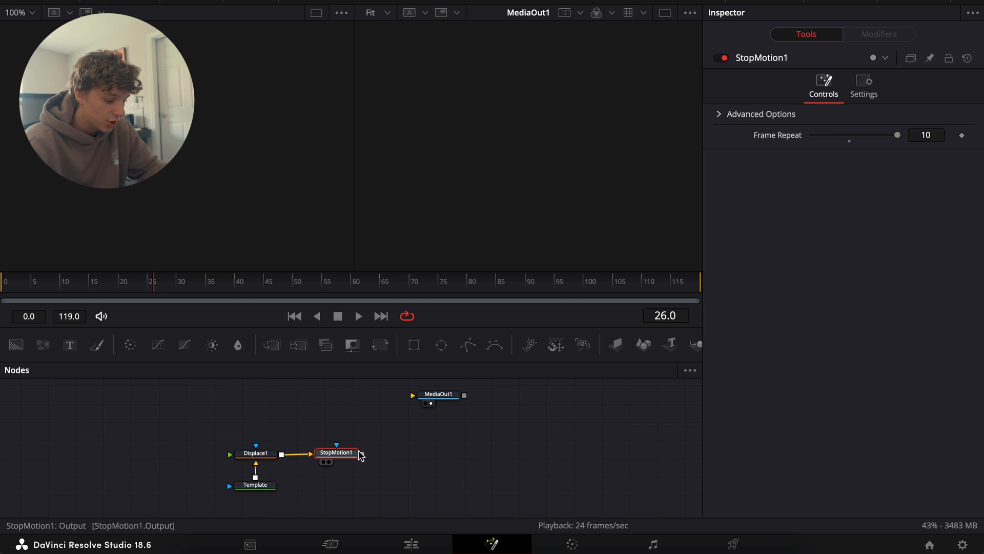
Step: Add a FastNoise node and feed it through the Stop Motion node into the Displace node's green input
{"action": "key", "text": "shift+space"}
{"action": "type", "text": "fast"}
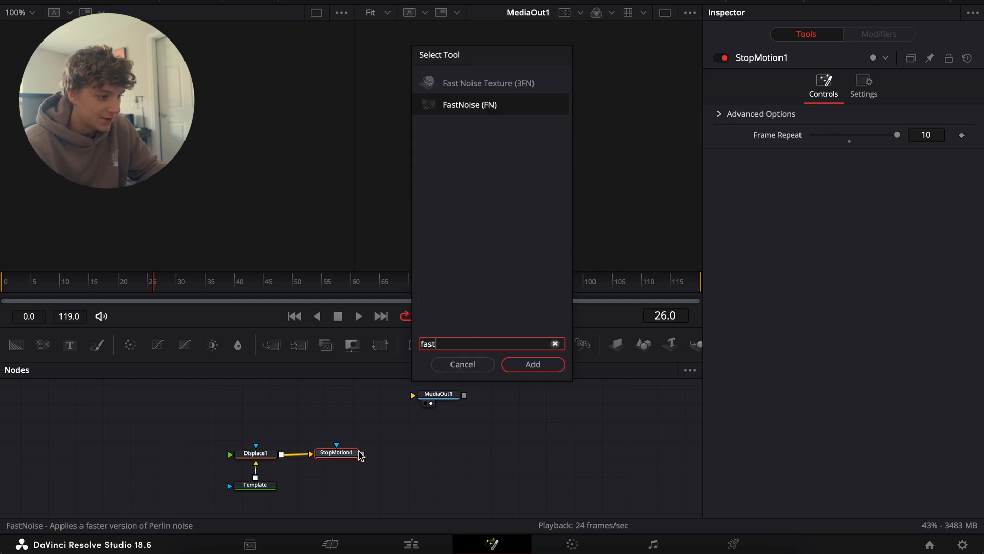
{"action": "key", "text": "Return"}
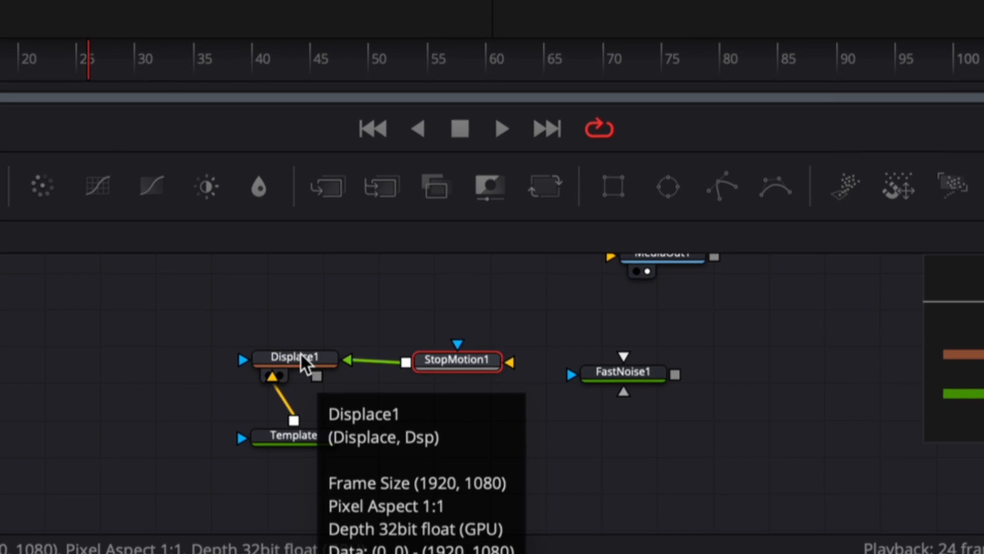
{"action": "left_click_drag", "start_coordinate": [302, 362], "coordinate": [292, 351]}
{"action": "left_click_drag", "start_coordinate": [674, 381], "coordinate": [510, 366]}
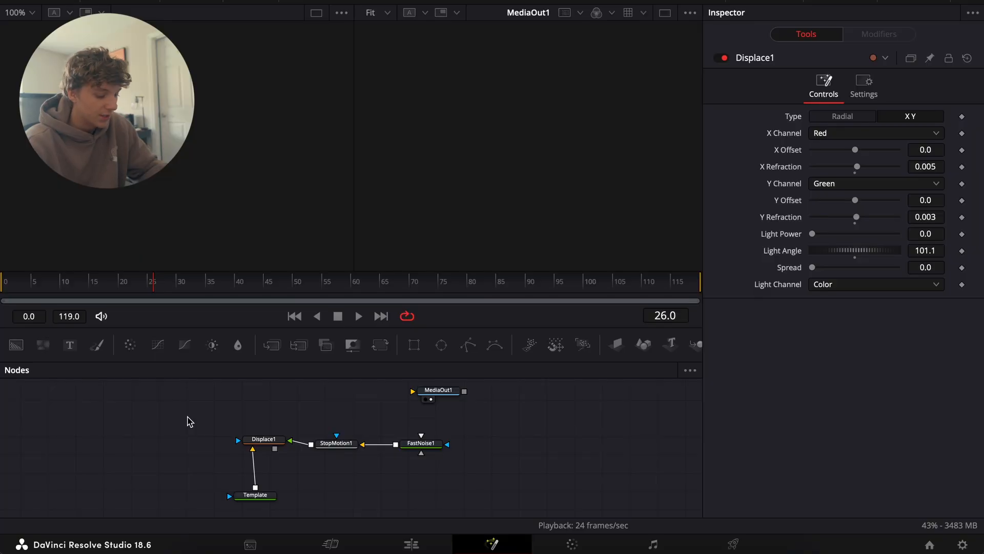
Step: Add an unconnected Soft Glow node above the Displace node
{"action": "key", "text": "shift+space"}
{"action": "type", "text": "fast"}
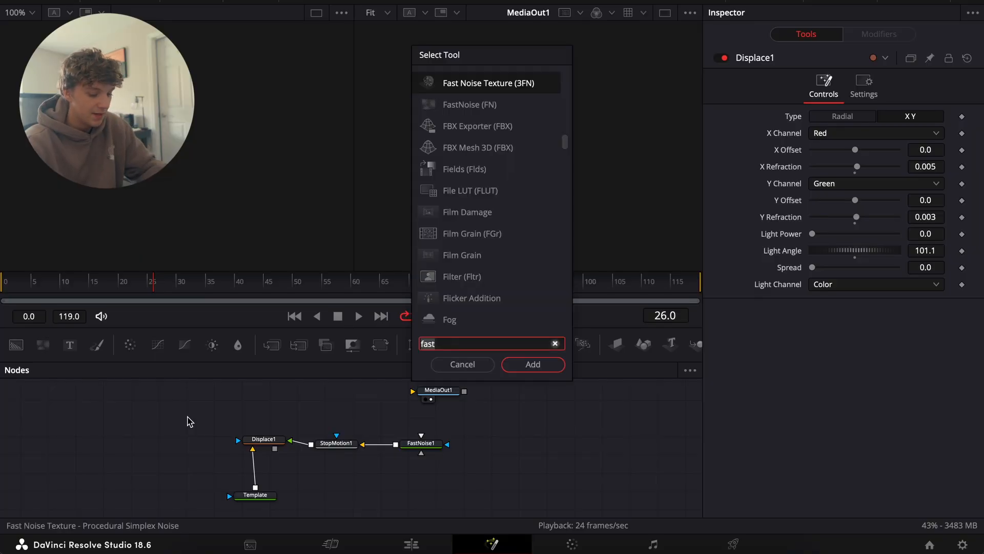
{"action": "key", "text": "BackSpace"}
{"action": "key", "text": "BackSpace"}
{"action": "key", "text": "BackSpace"}
{"action": "key", "text": "BackSpace"}
{"action": "type", "text": "soft"}
{"action": "key", "text": "Return"}
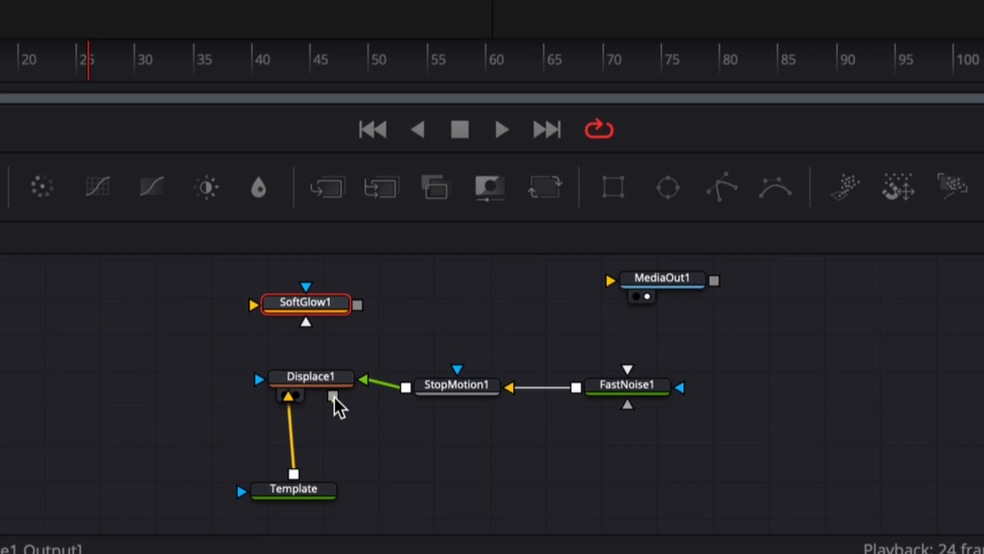
Step: Chain the Displace output through the Soft Glow and a Transform node into MediaOut1
{"action": "left_click_drag", "start_coordinate": [334, 397], "coordinate": [301, 314]}
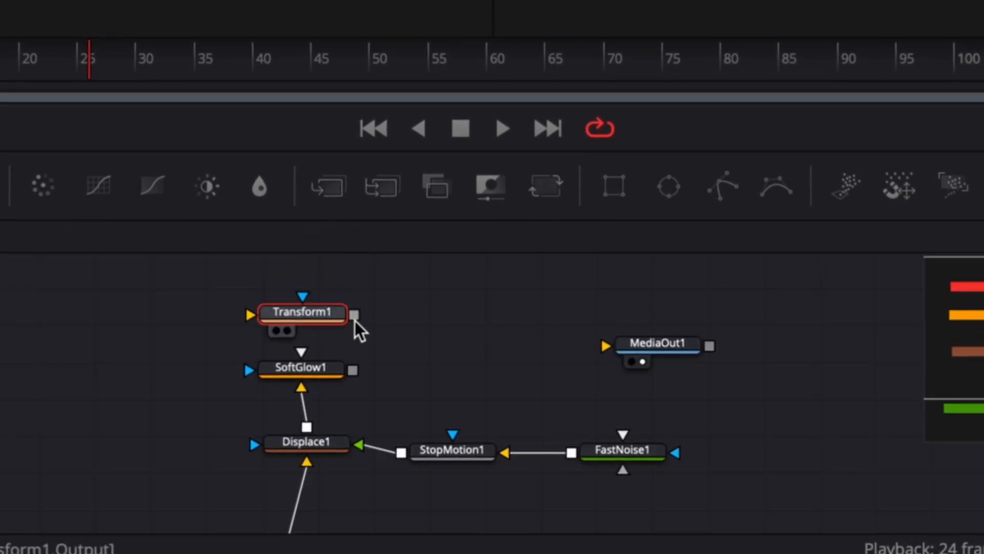
{"action": "left_click_drag", "start_coordinate": [352, 370], "coordinate": [247, 312]}
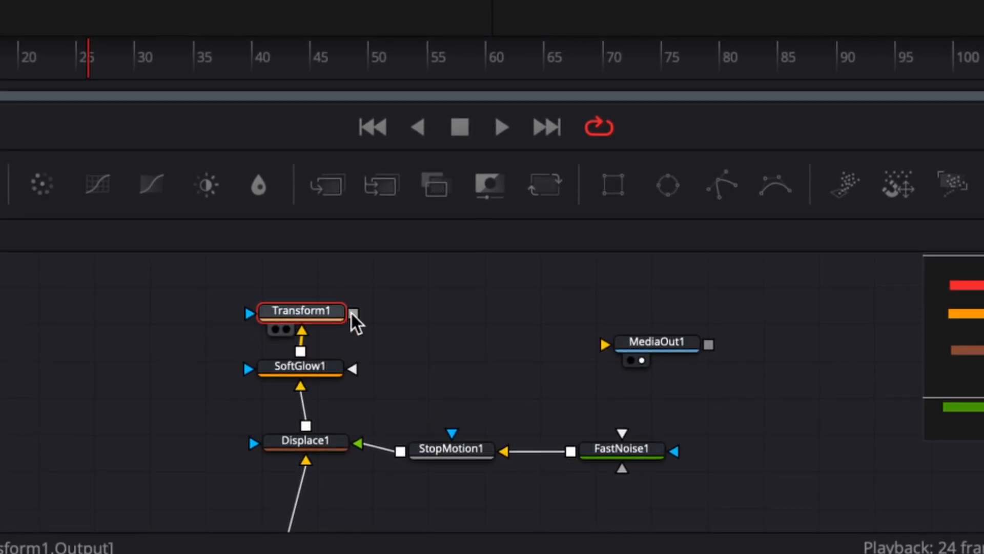
{"action": "left_click_drag", "start_coordinate": [352, 312], "coordinate": [607, 346]}
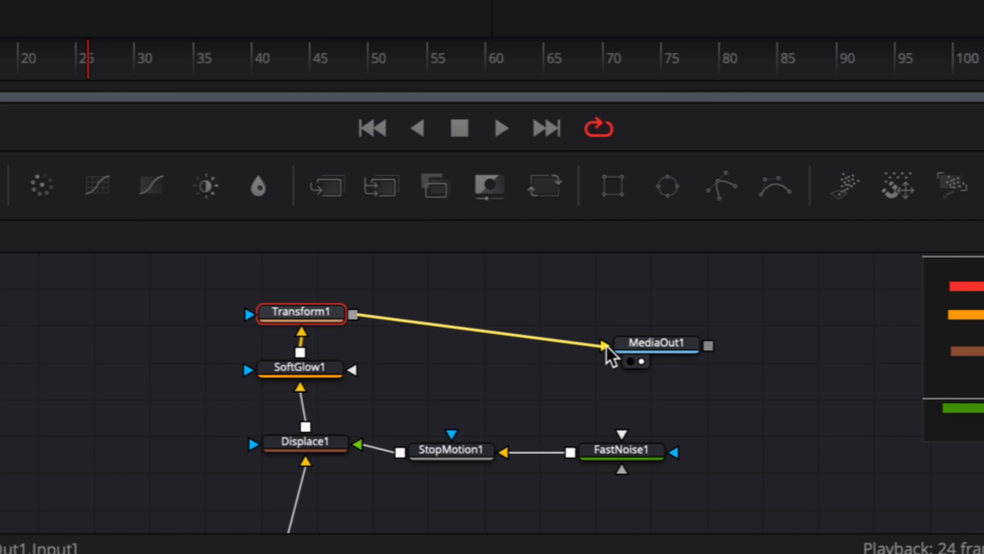